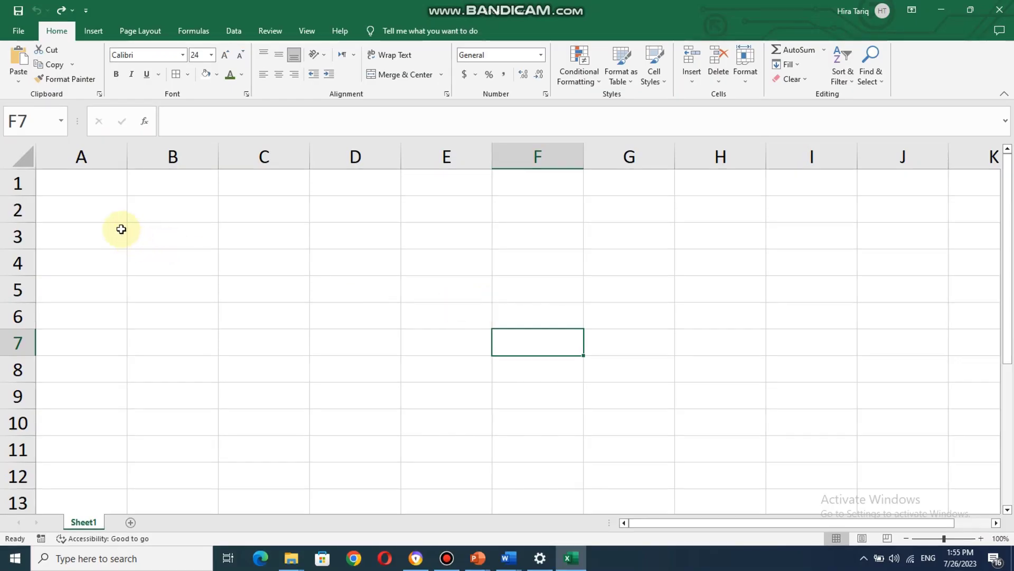
Set the column width of columns A and B to 20
left_click_drag(54, 188, 160, 187)
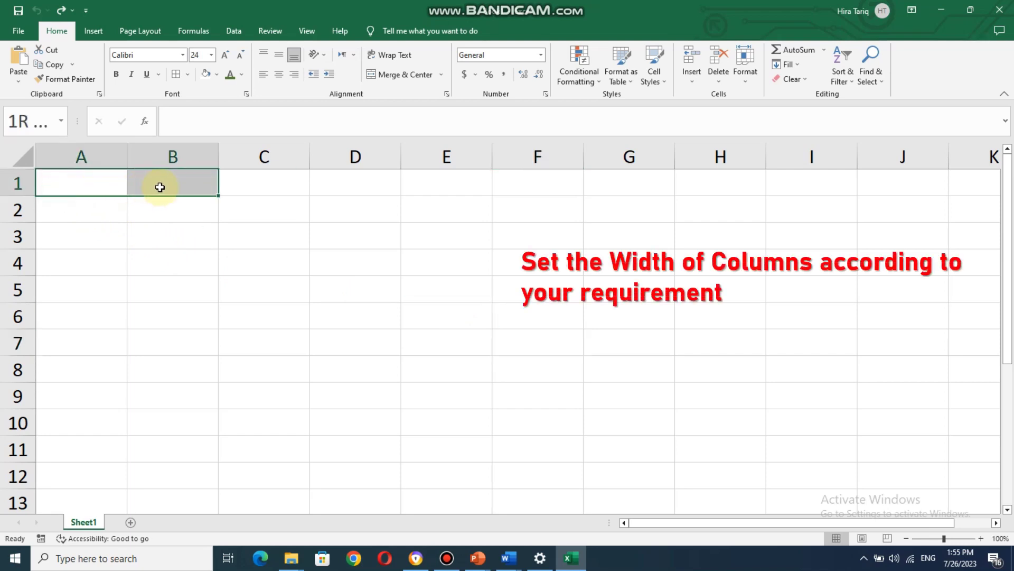
left_click(754, 80)
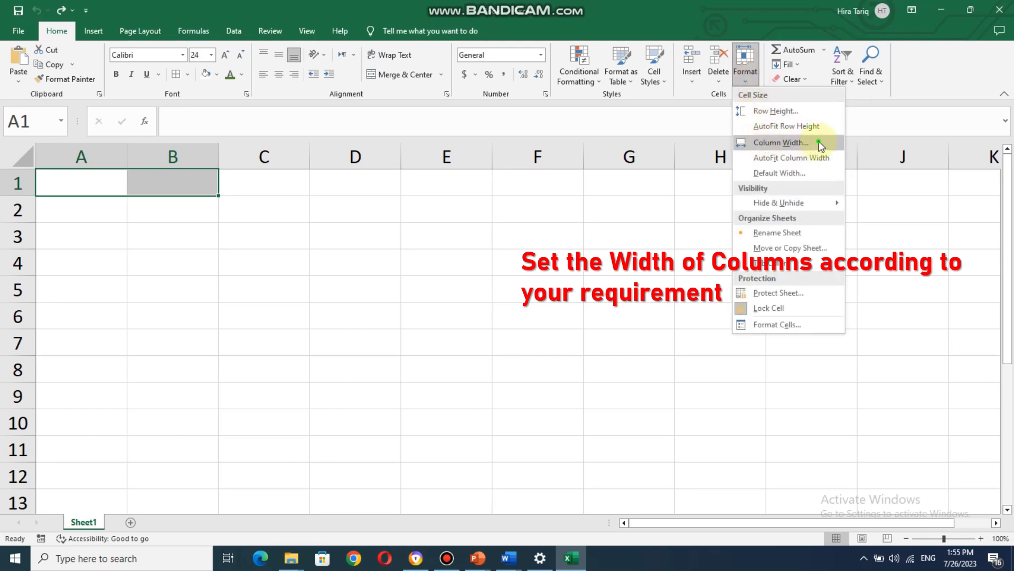
left_click(781, 142)
type("2")
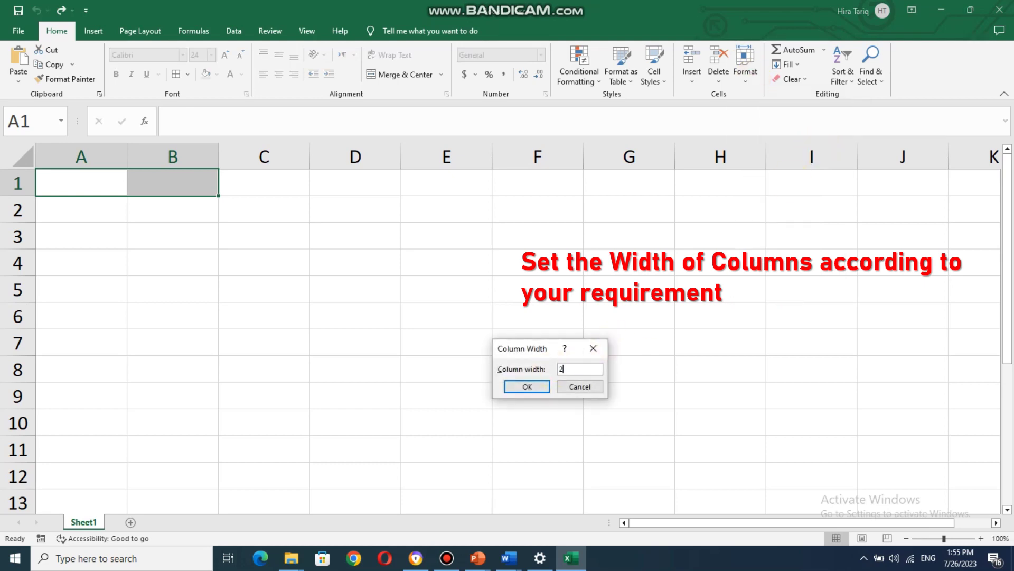
type("0")
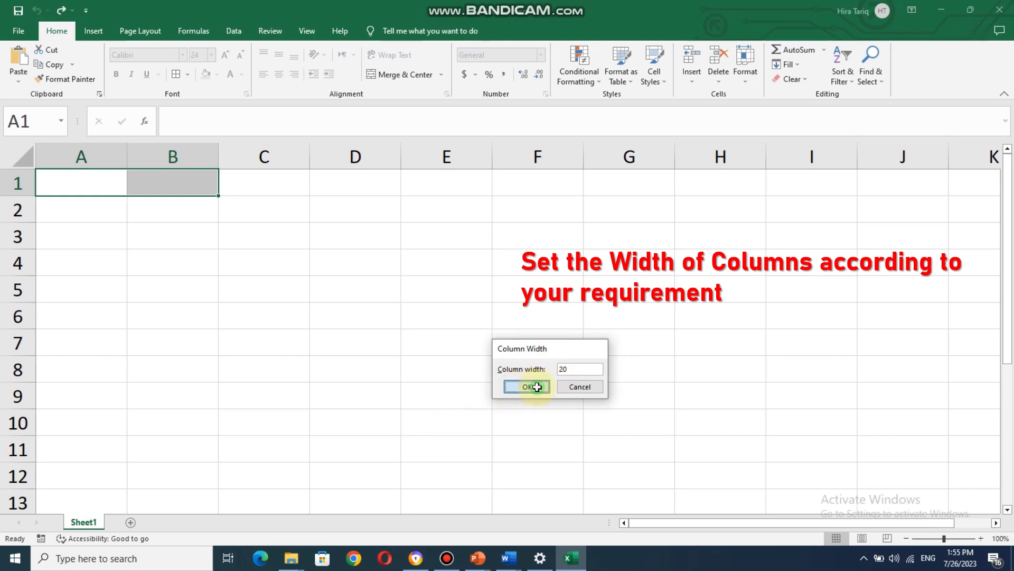
left_click(536, 387)
left_click(554, 350)
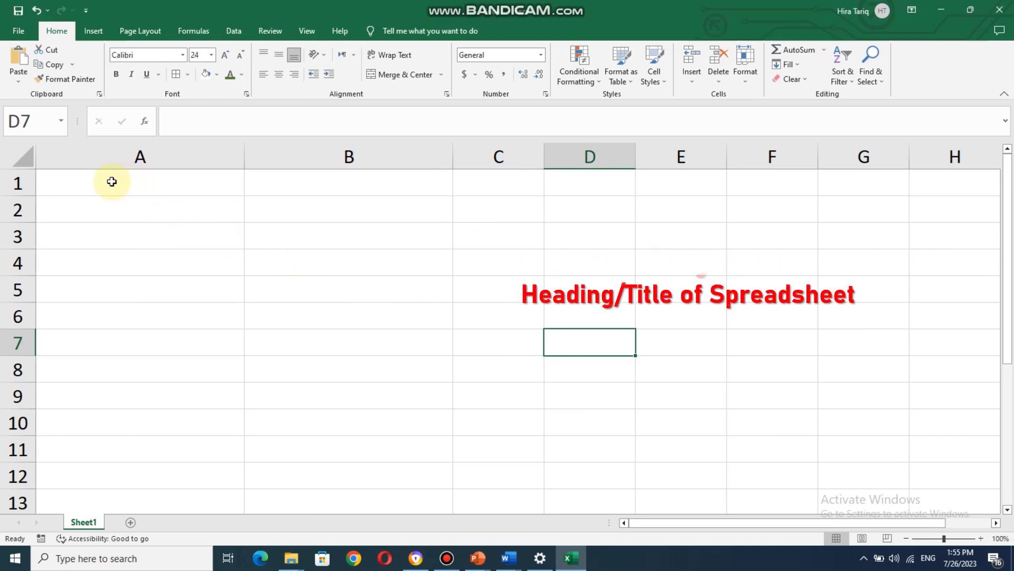
Merge and center A1:B2, then enter the title 'Selling Milk'
mouse_move(105, 181)
left_mouse_down()
mouse_move(211, 213)
mouse_move(314, 213)
left_mouse_up()
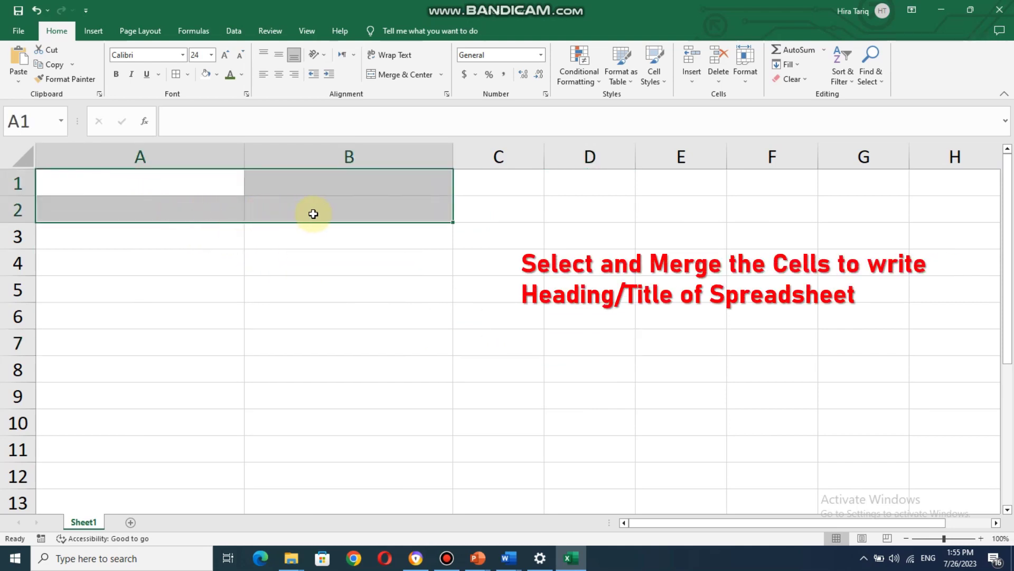
left_click(424, 75)
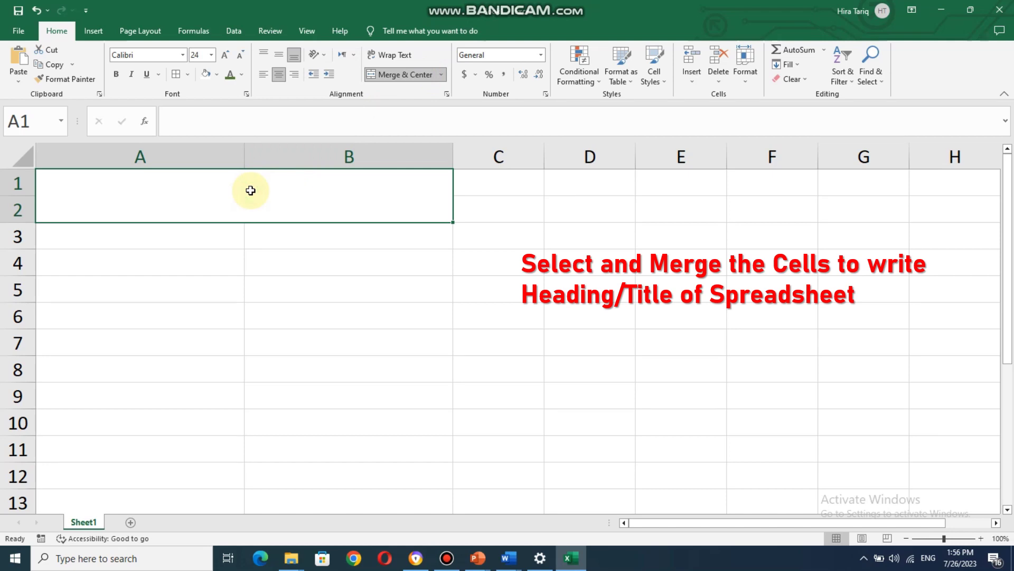
type("Se")
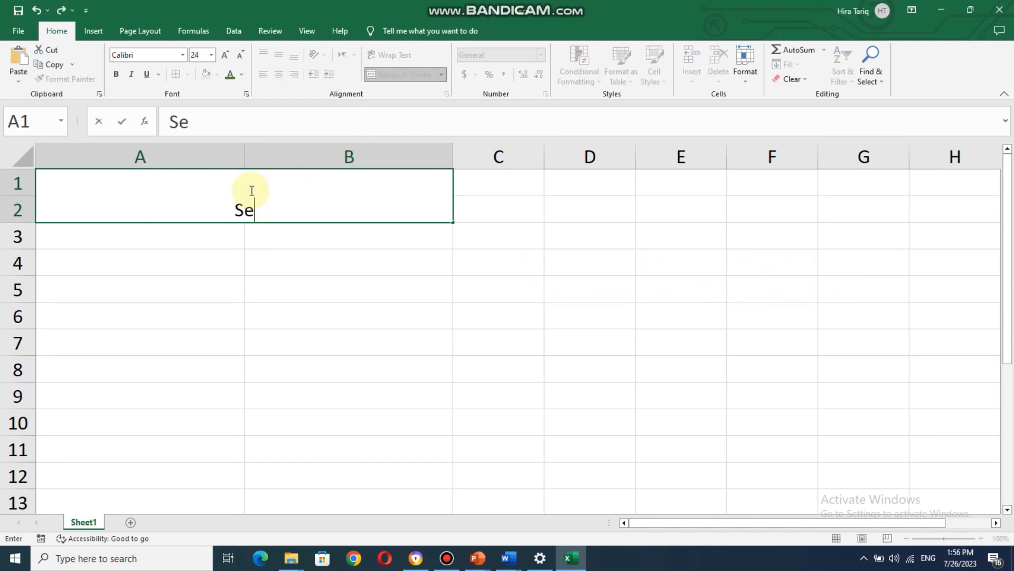
type("lling ")
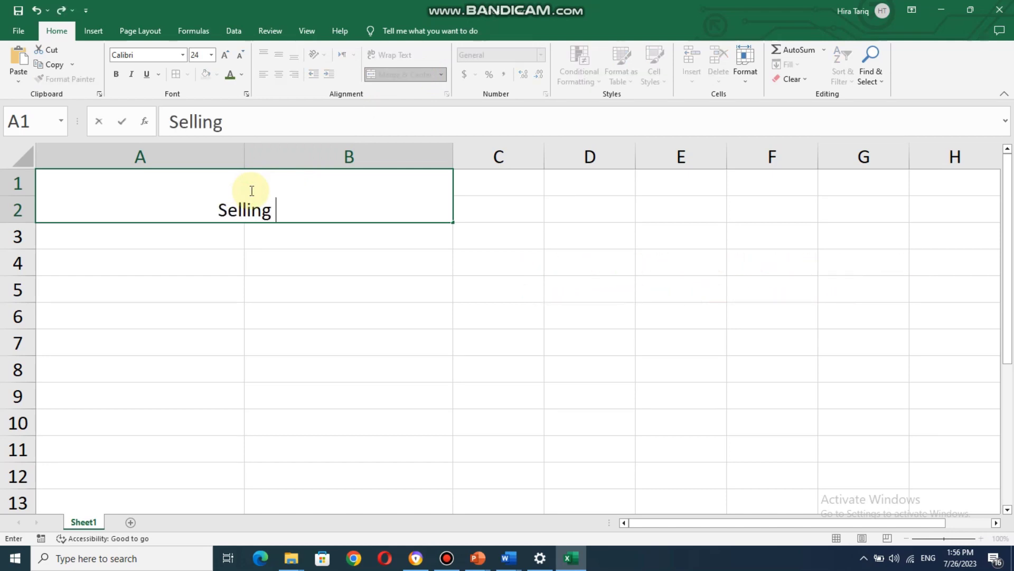
type("Milk")
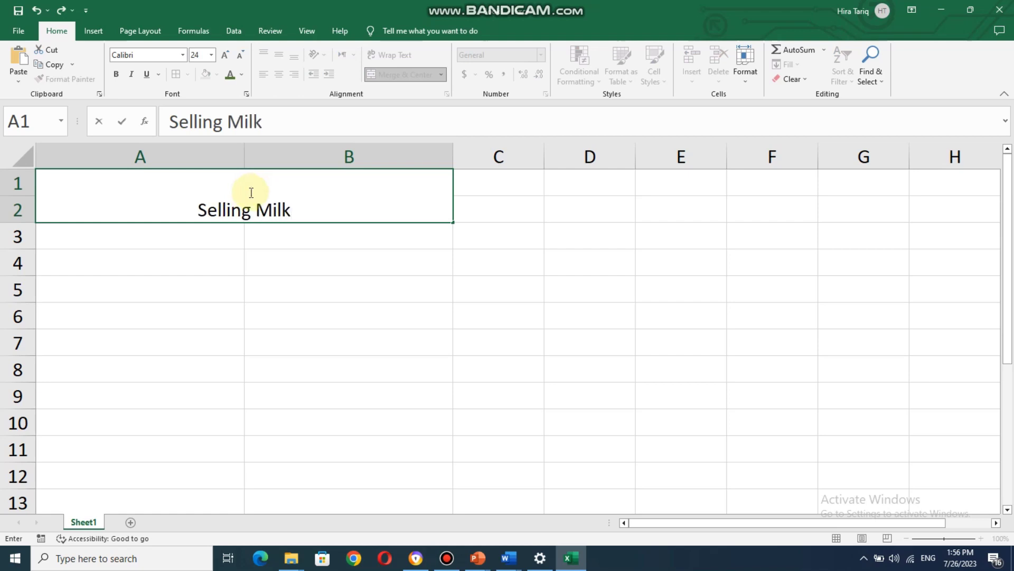
left_click(187, 236)
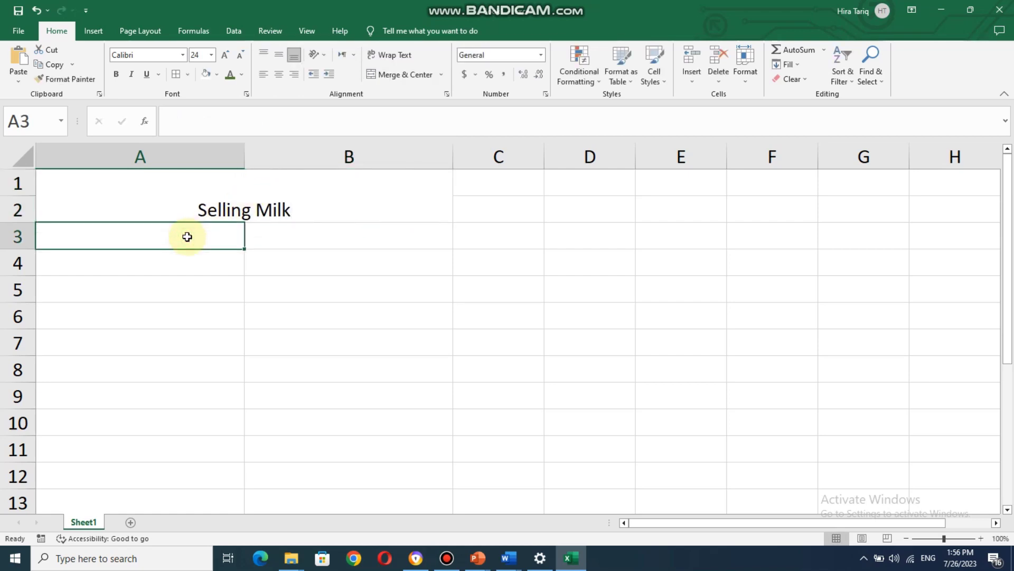
Enter the row 3 headings 'Day' in A3 and 'No. of Bottles Sold' in B3
type("Day")
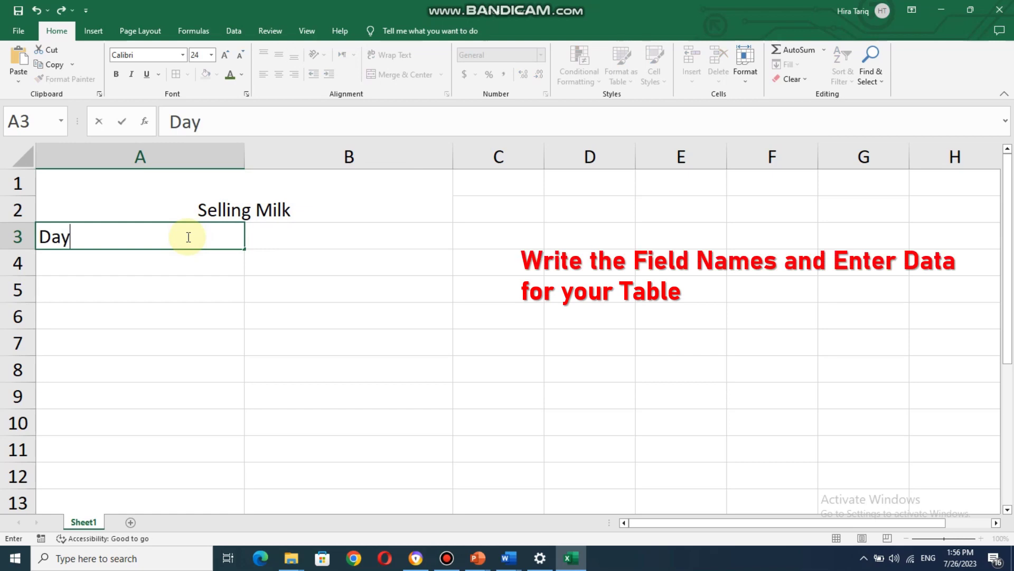
left_click(299, 236)
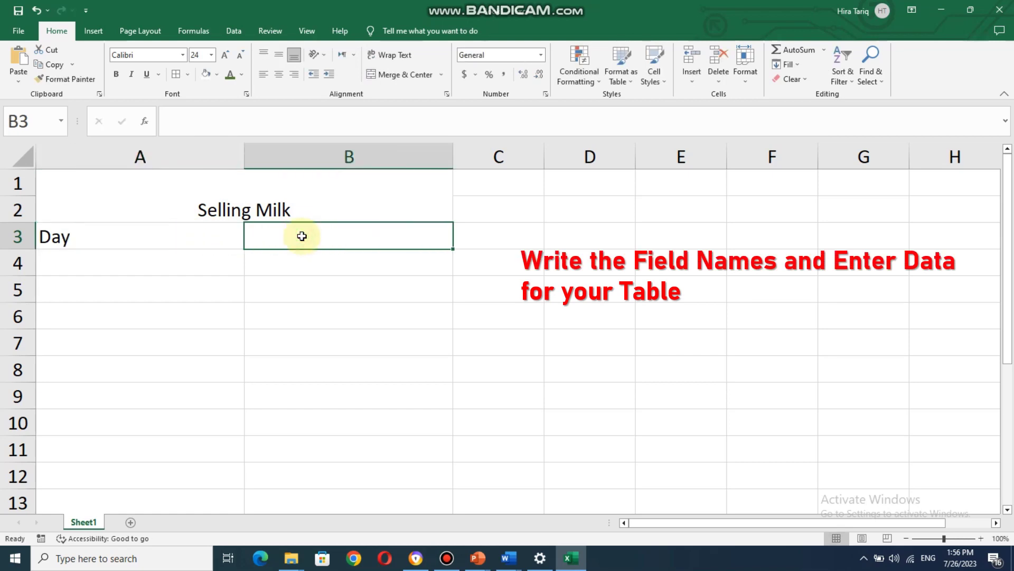
type("No. of")
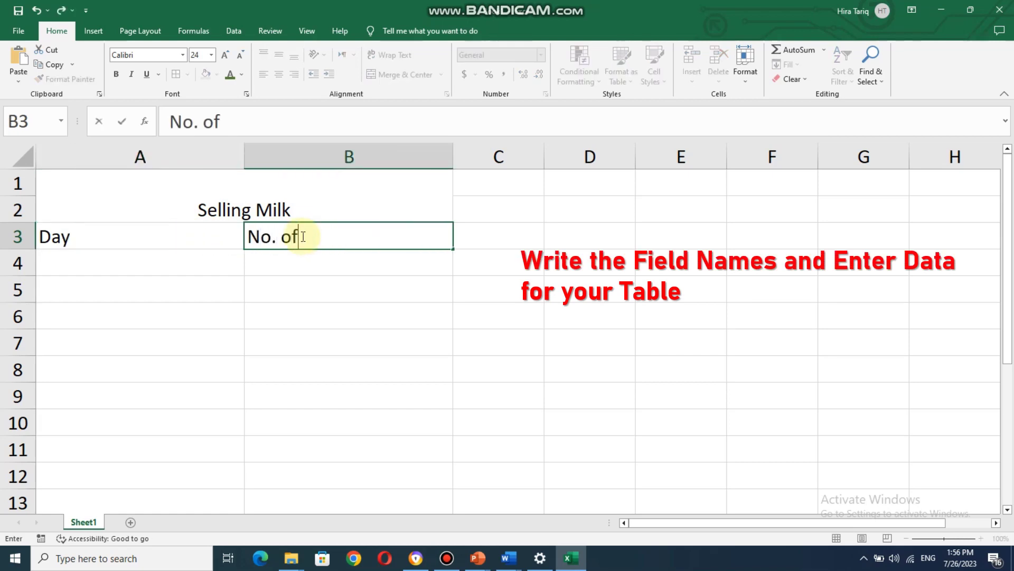
type(" Bottles")
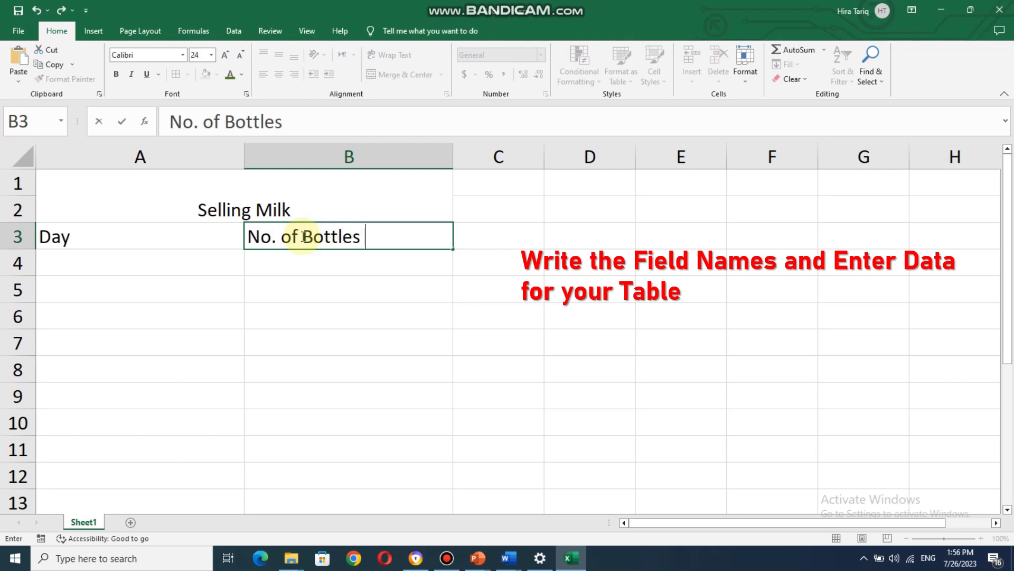
type("d")
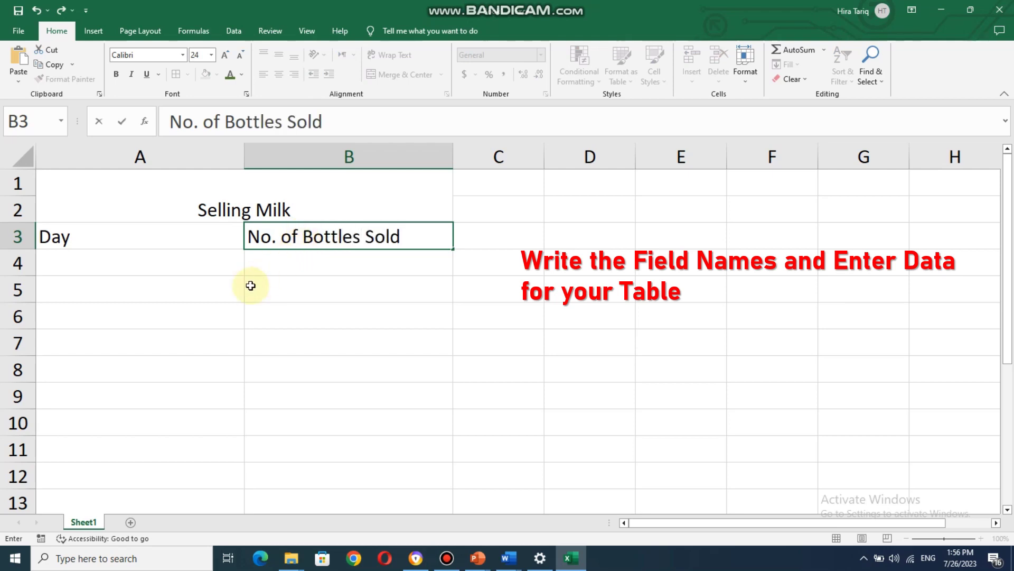
left_click(151, 261)
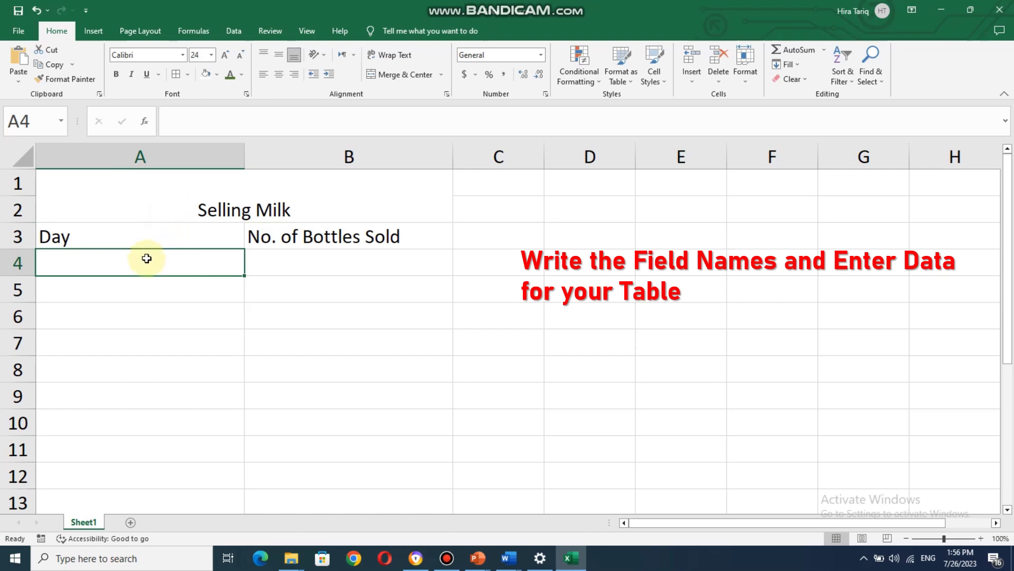
Enter the weekdays Sunday through Saturday down A4:A10
type("S")
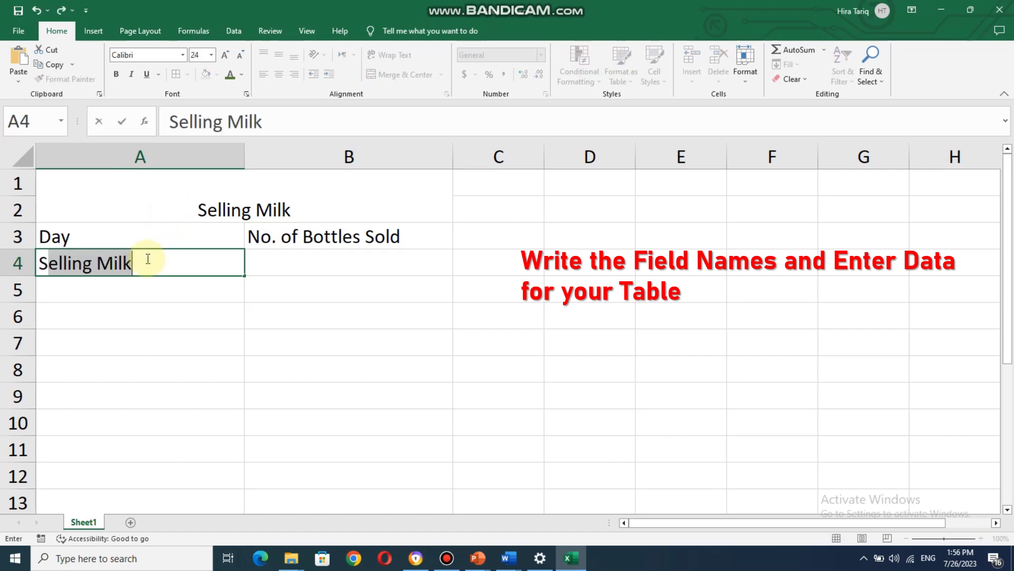
type("unday")
key("Return")
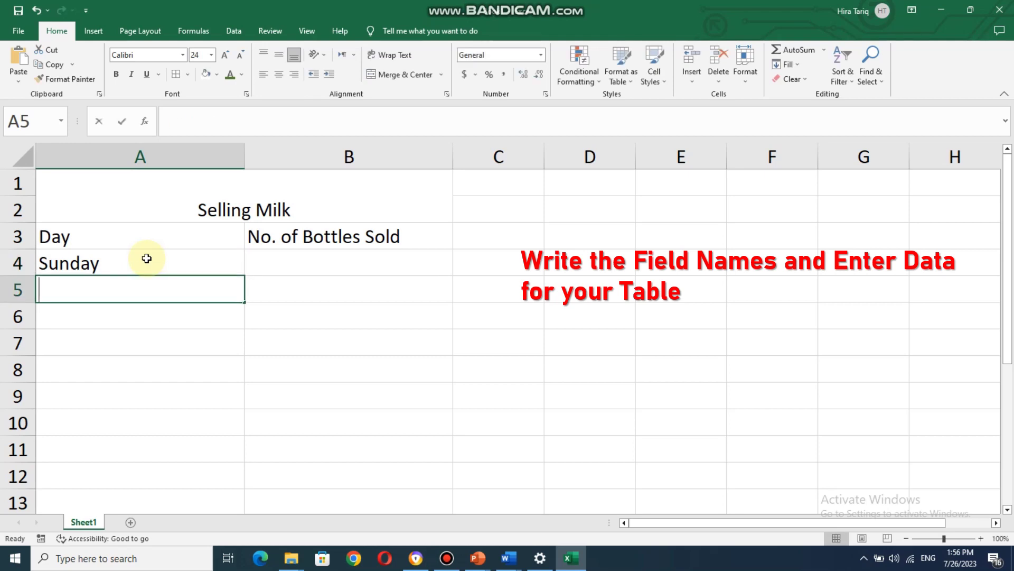
type("Monday")
key("Return")
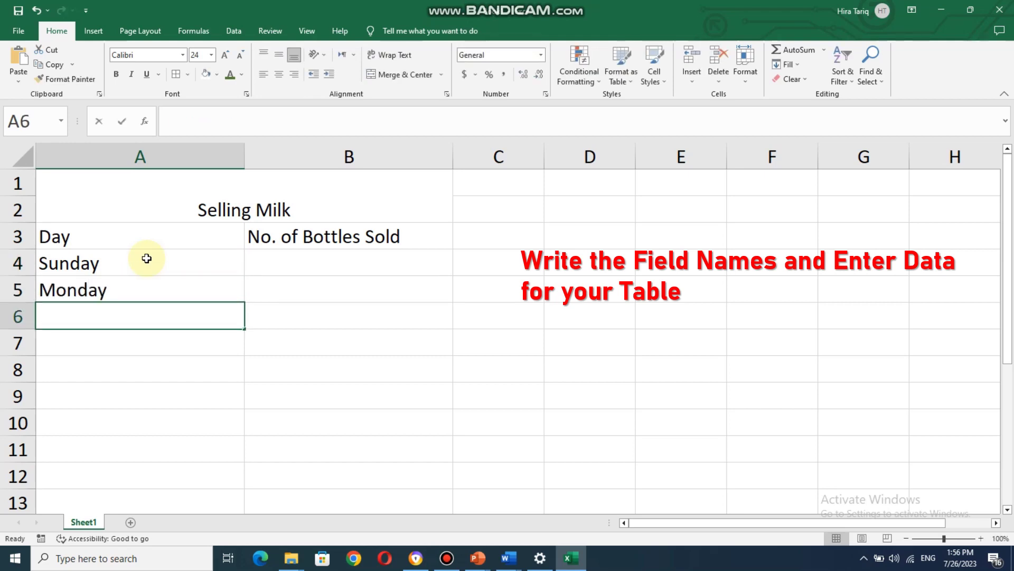
type("Tuesday")
key("Return")
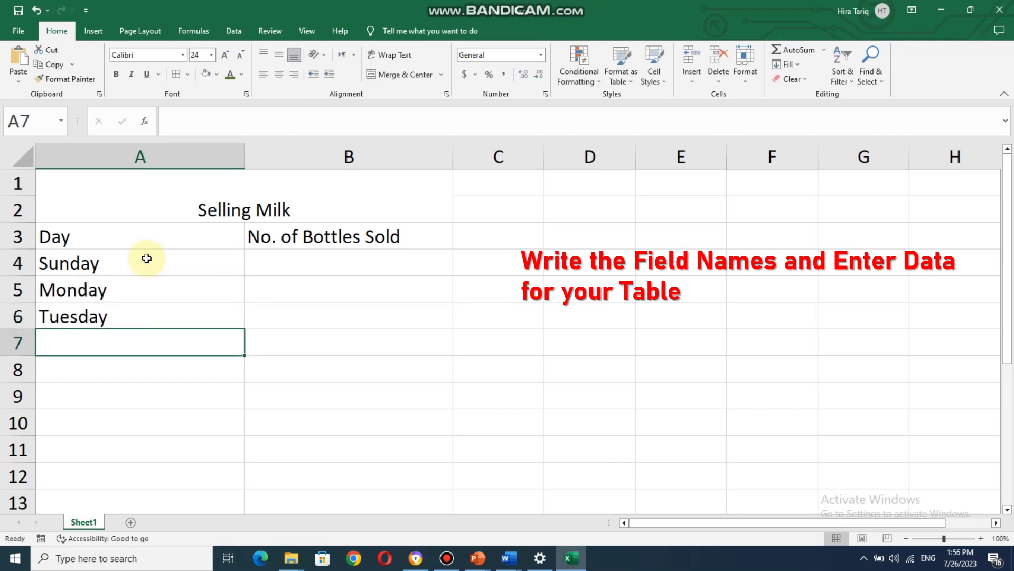
type("Wednesday")
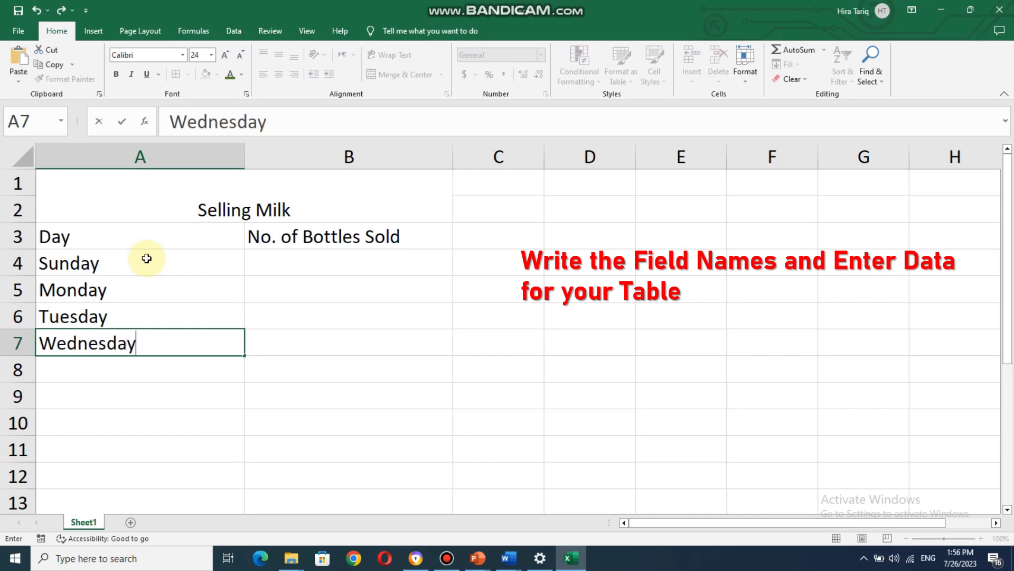
key("Return")
type("Thu")
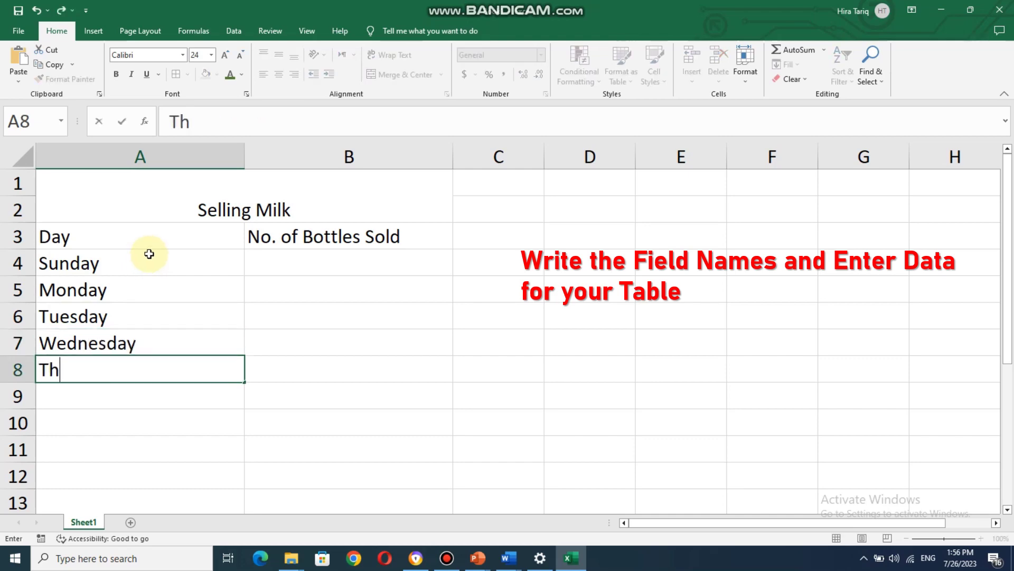
type("rsday")
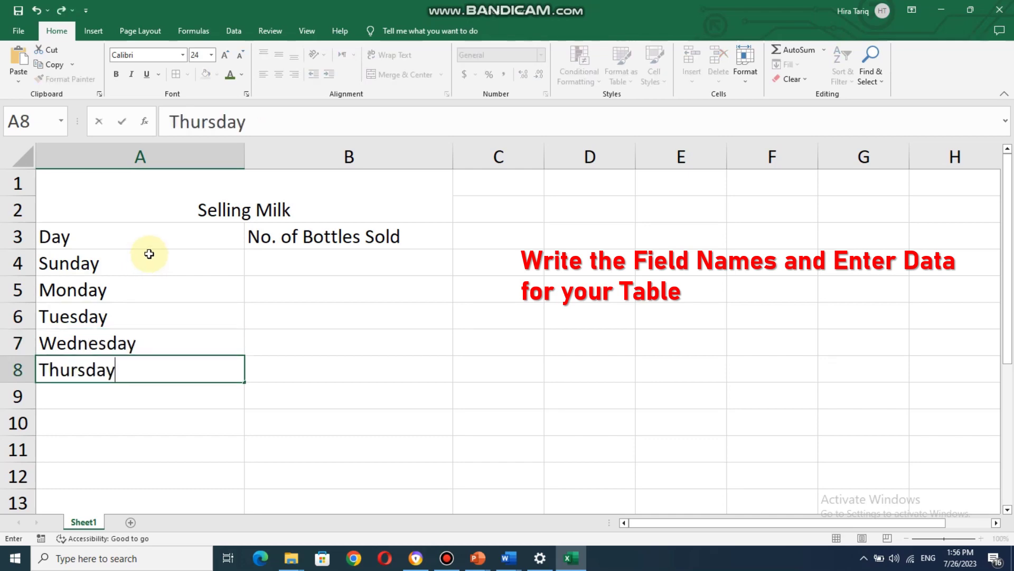
key("Return")
type("Friday")
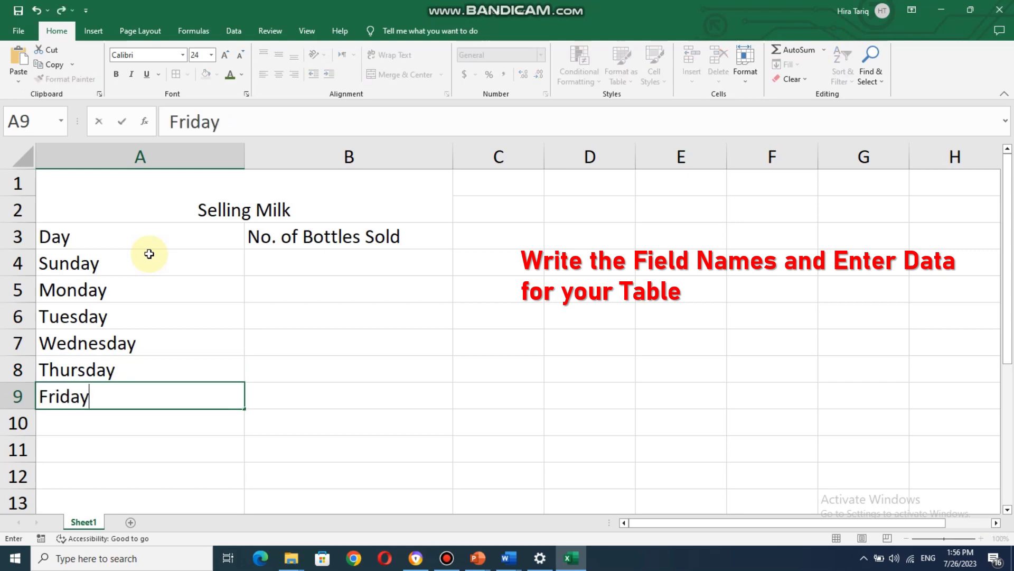
key("Return")
type("Satur")
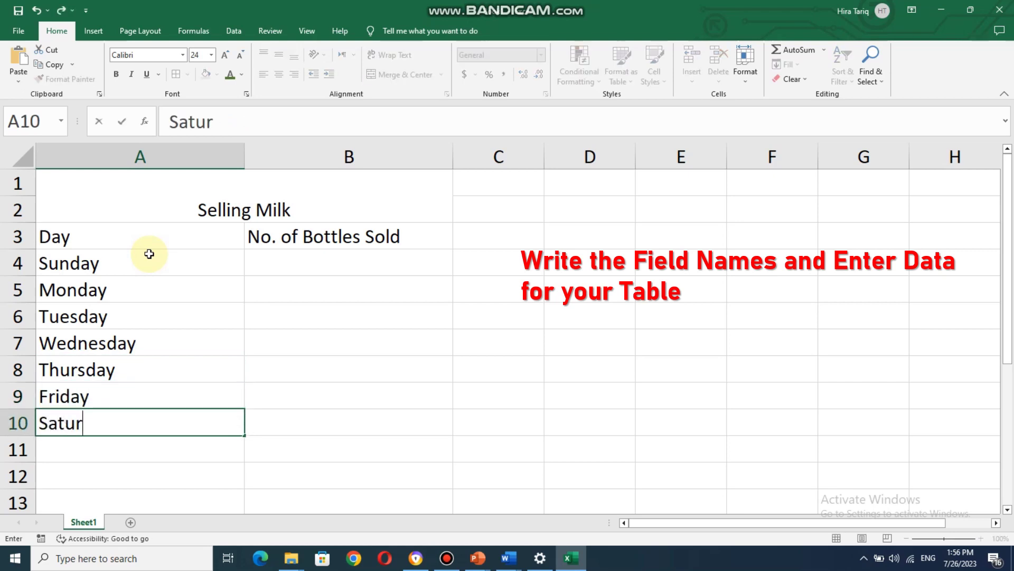
type("day")
key("Tab")
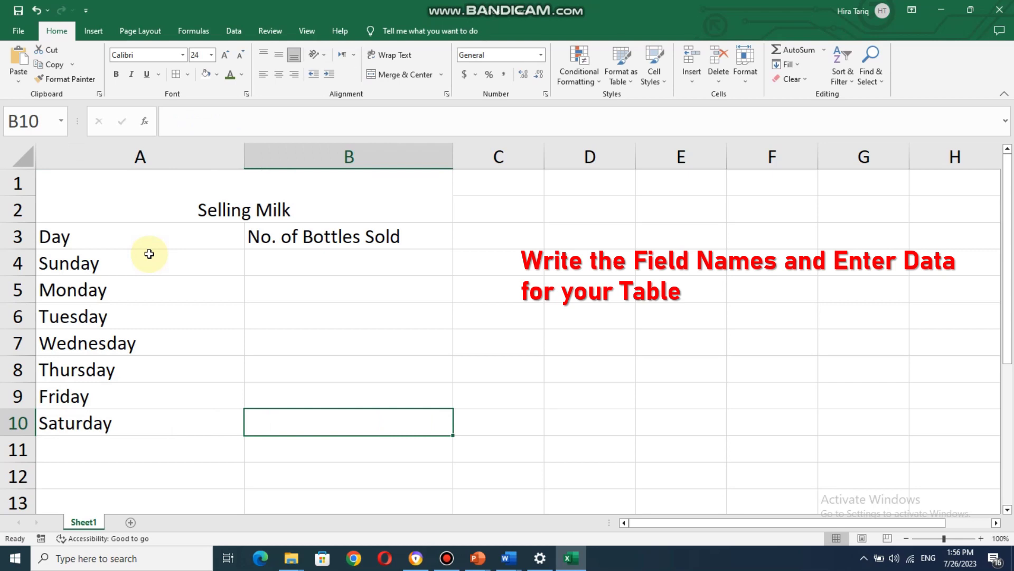
Enter the bottle counts 9, 4, 5, 8, 6, 13 and 10 in B4:B10
left_click(337, 271)
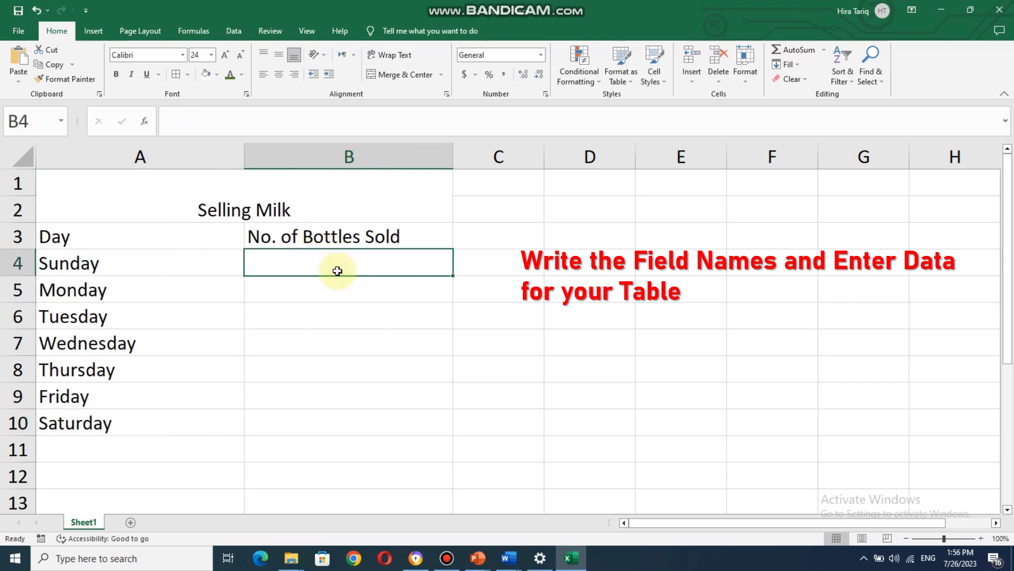
type("9")
key("Return")
type("4")
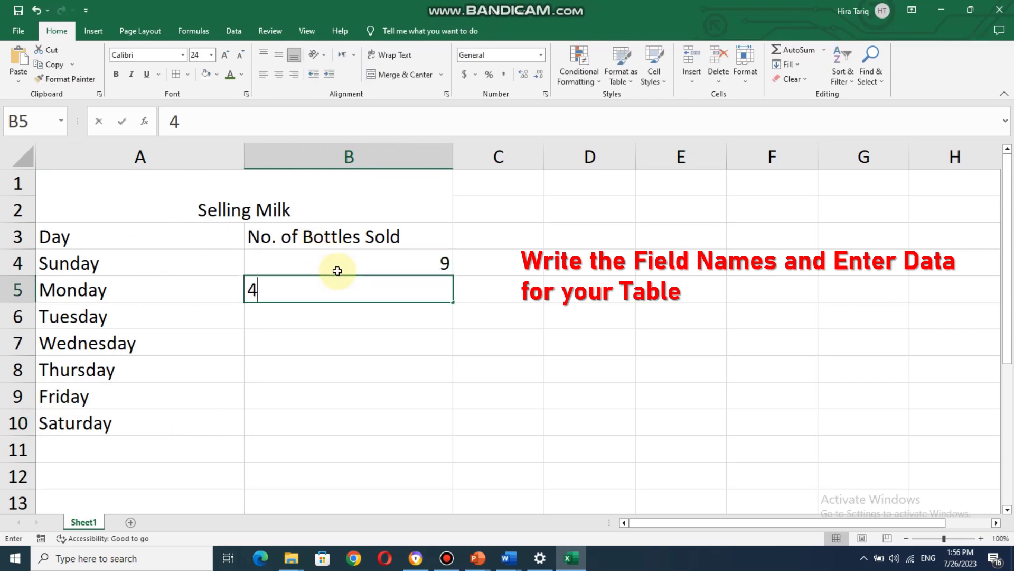
key("Return")
type("5")
key("Return")
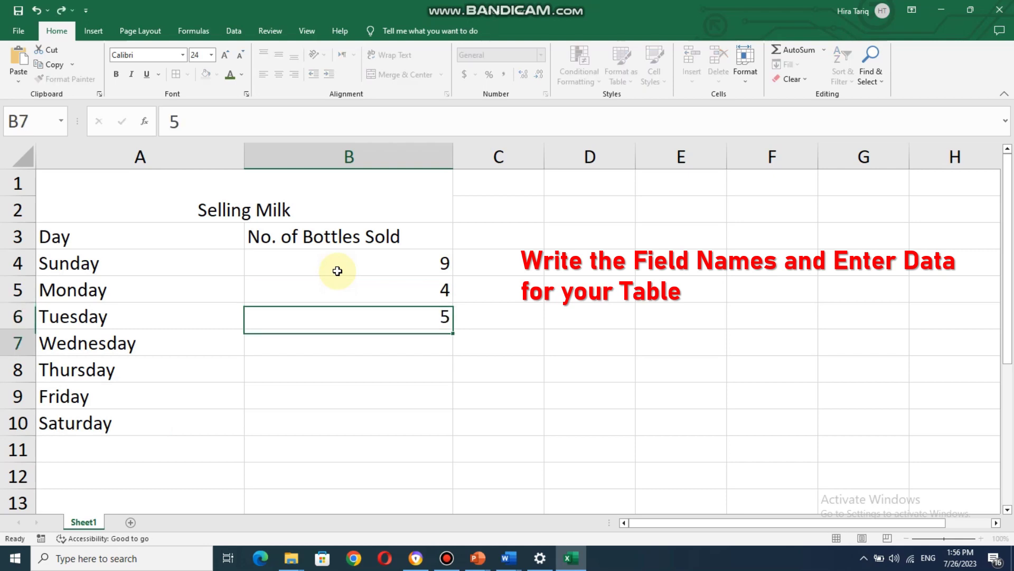
type("8")
key("Return")
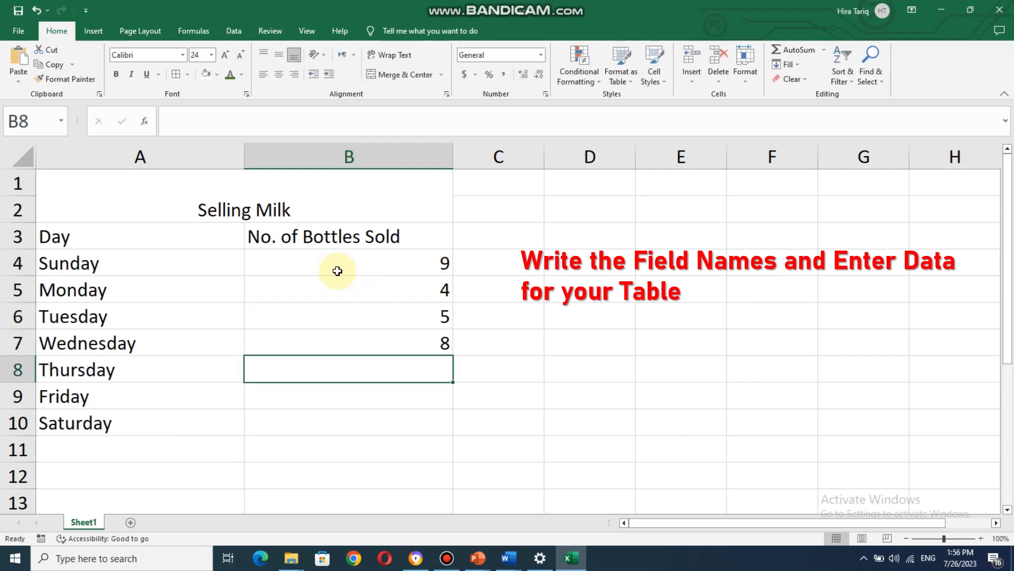
type("6")
key("Return")
type("13")
key("Return")
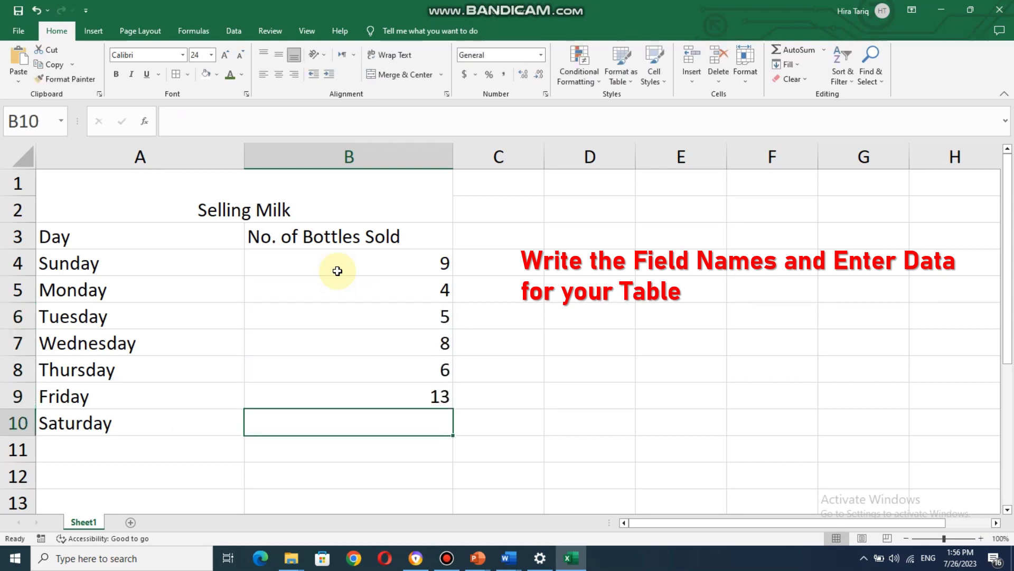
type("10")
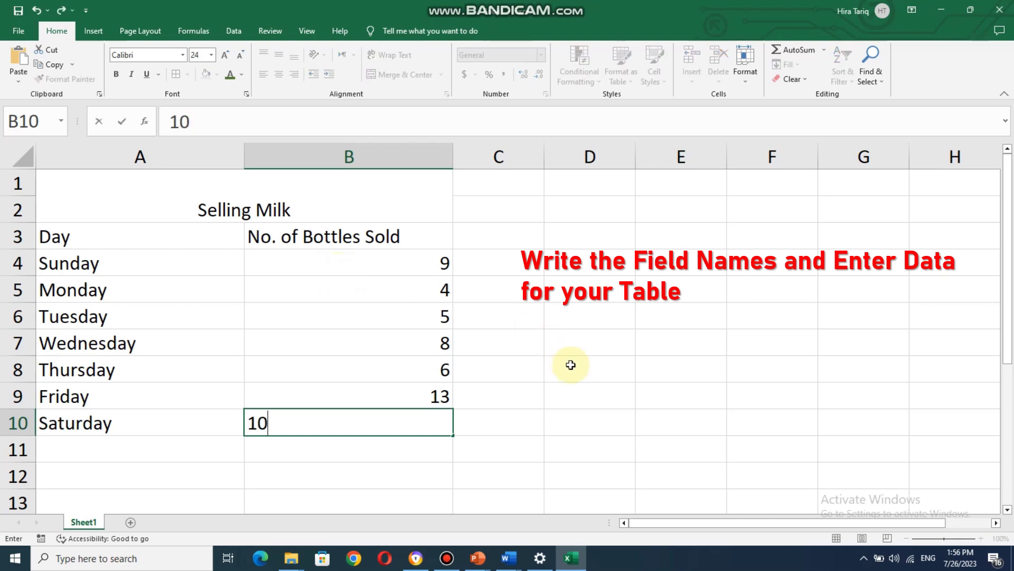
left_click(571, 368)
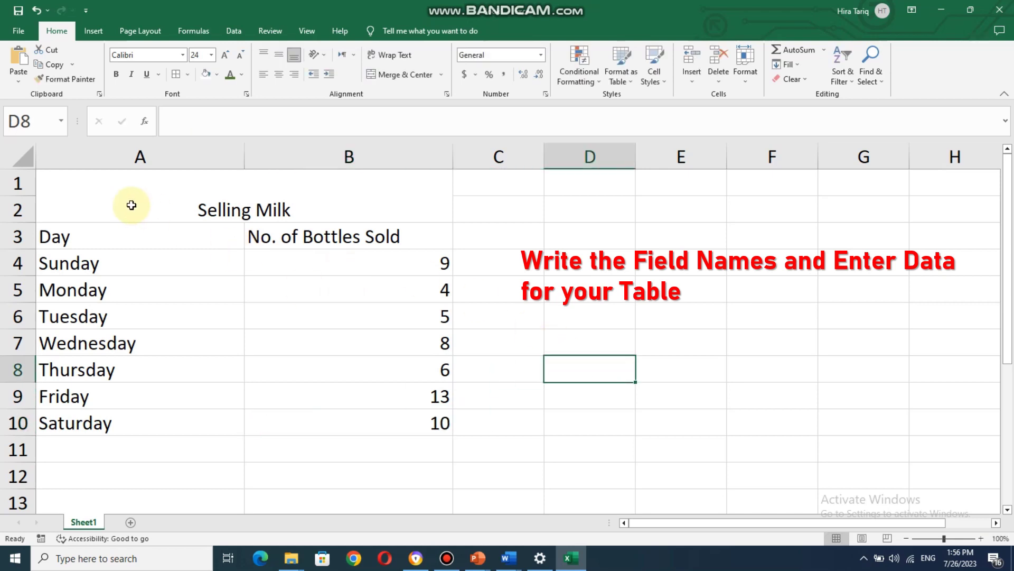
Set the Selling Milk title font to Bowlby One SC at size 36
left_click(313, 187)
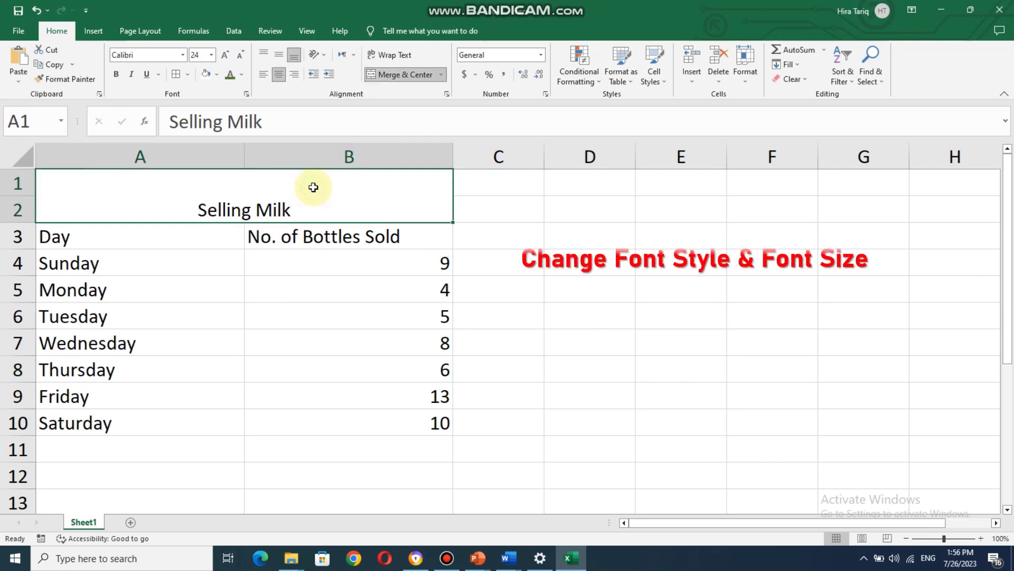
left_click(186, 59)
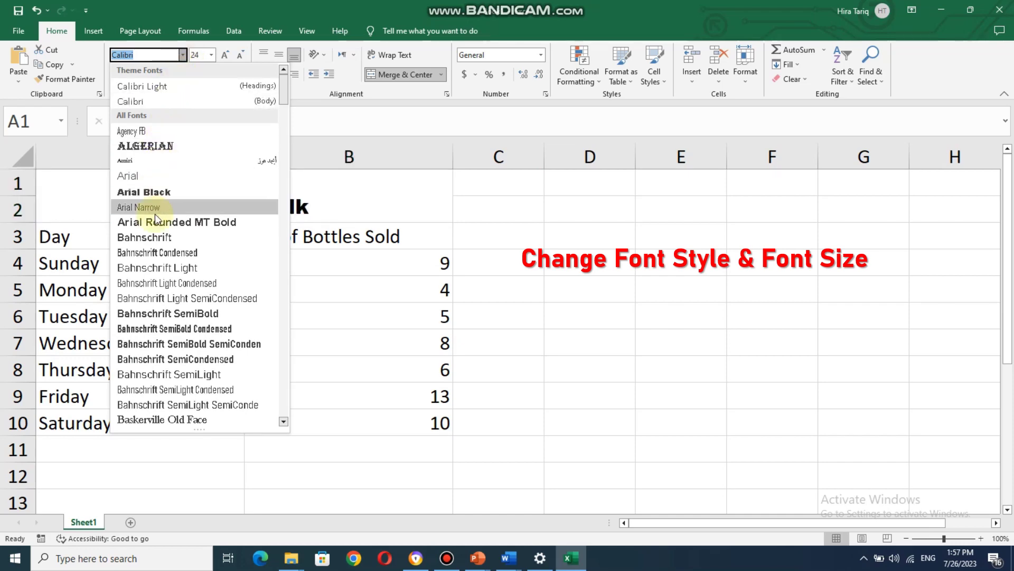
left_click_drag(285, 99, 287, 113)
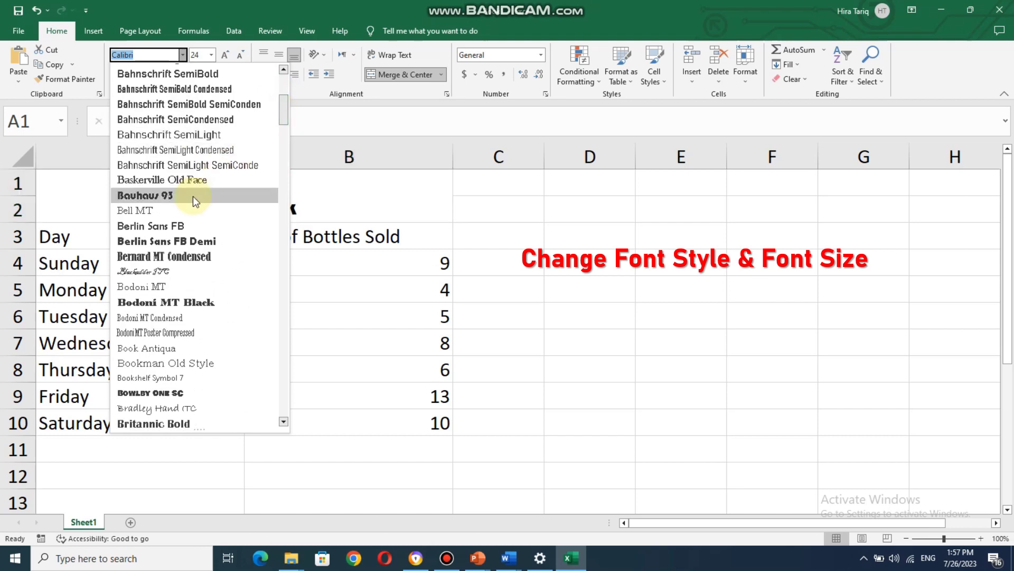
left_click(167, 393)
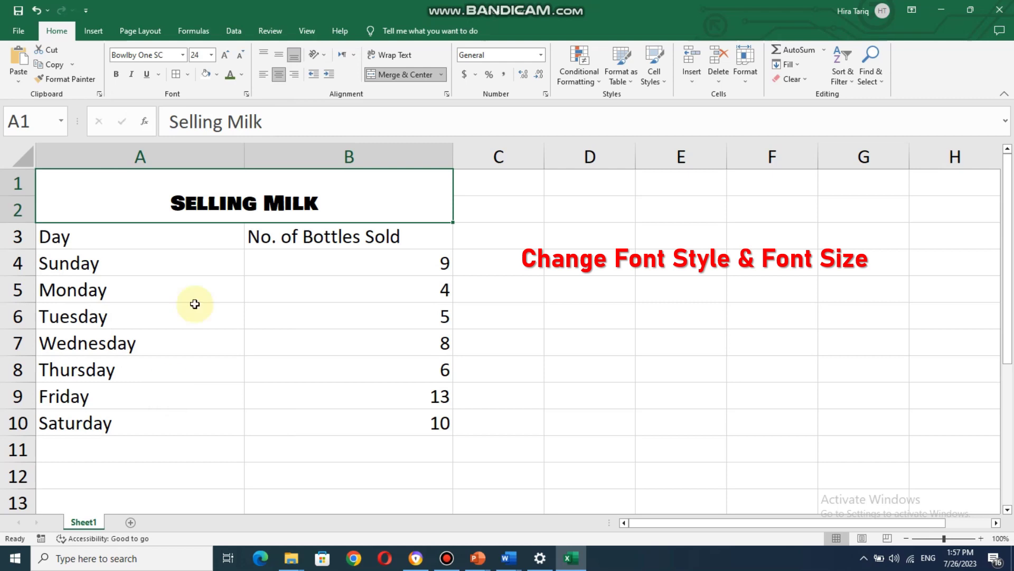
left_click(211, 55)
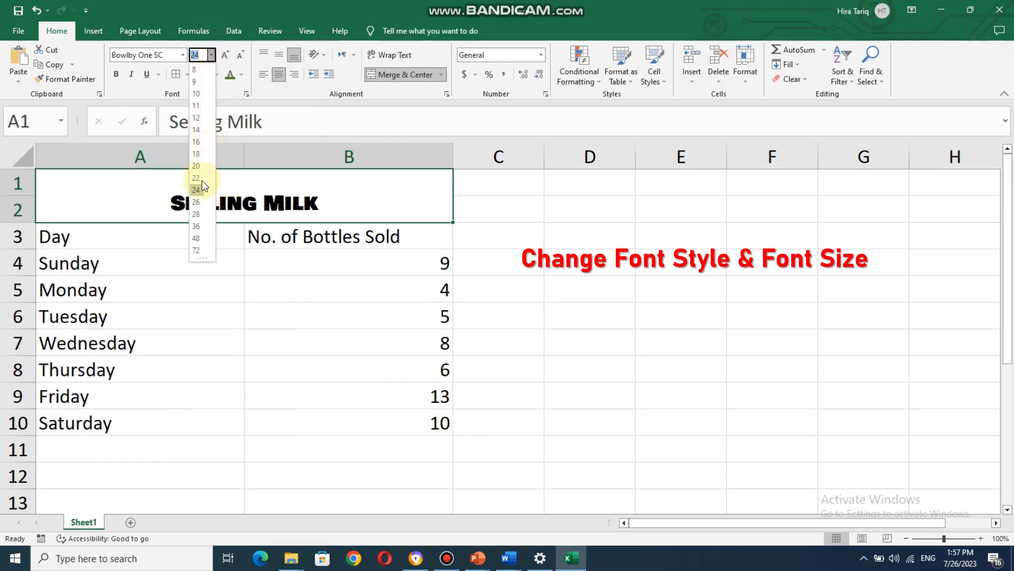
left_click(195, 226)
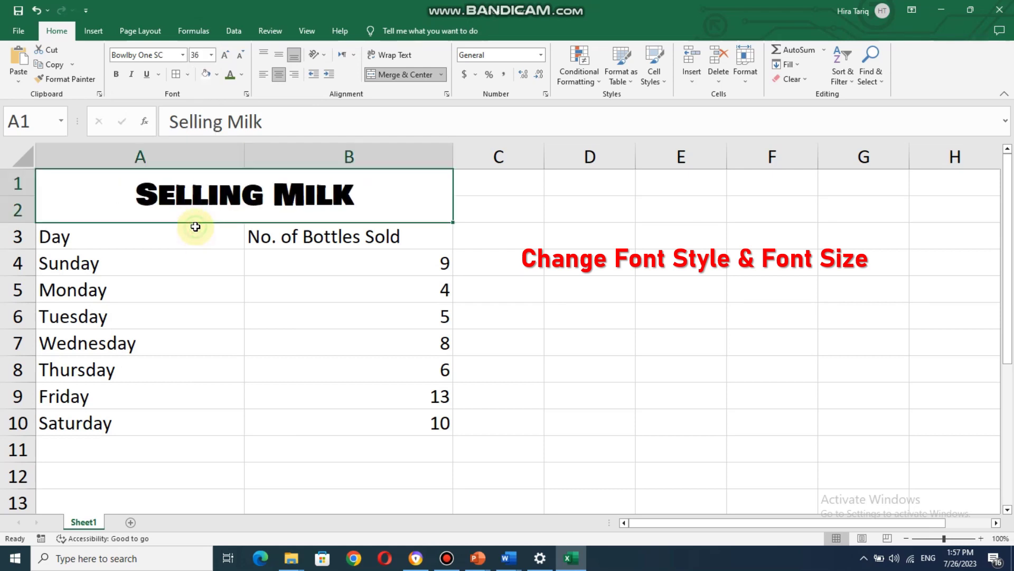
Make the title bold, italic and underlined
left_click(117, 78)
left_click(117, 79)
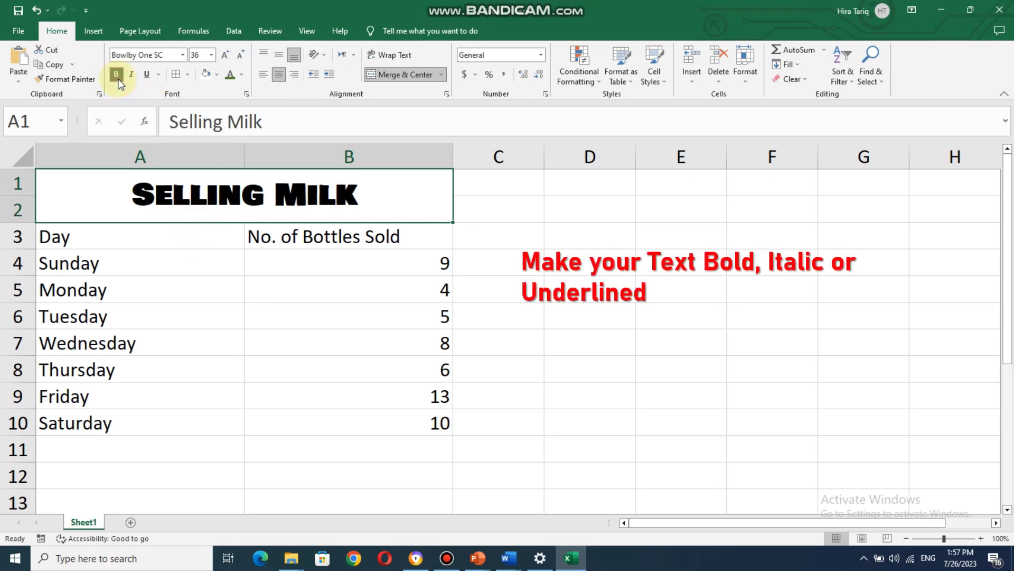
left_click(128, 78)
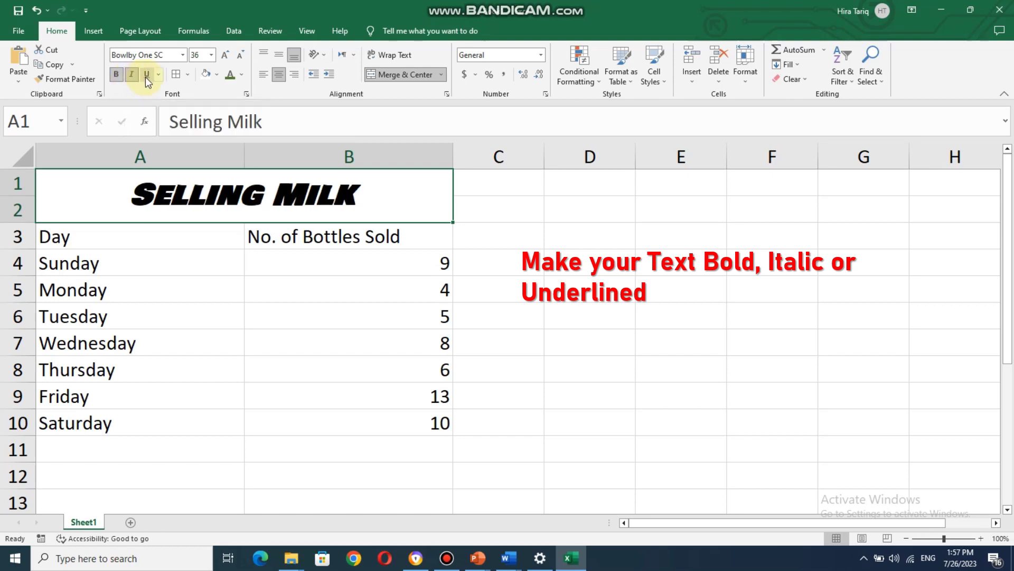
left_click(146, 75)
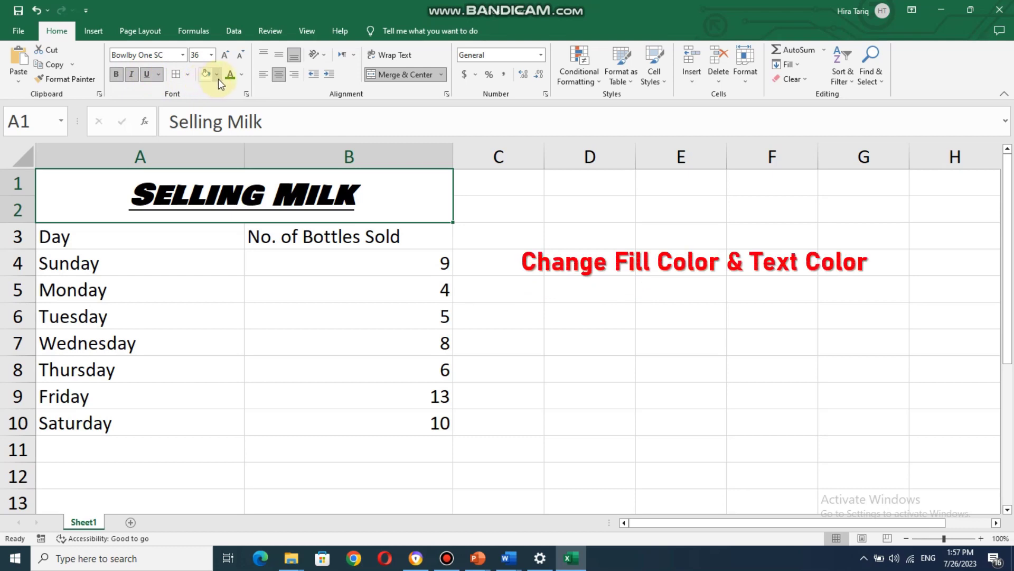
Fill the merged title cell yellow and make its text purple
left_click(217, 75)
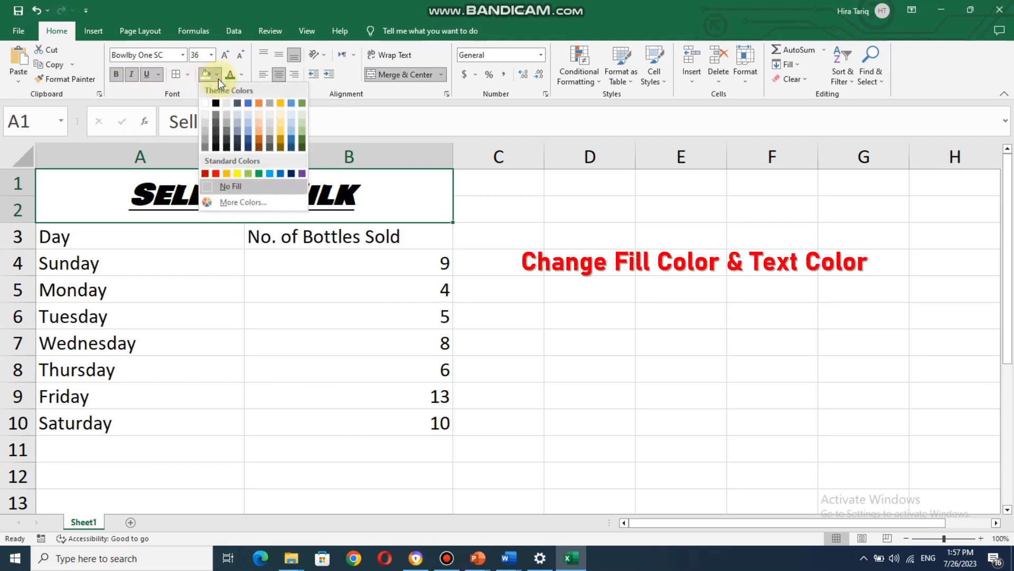
left_click(237, 175)
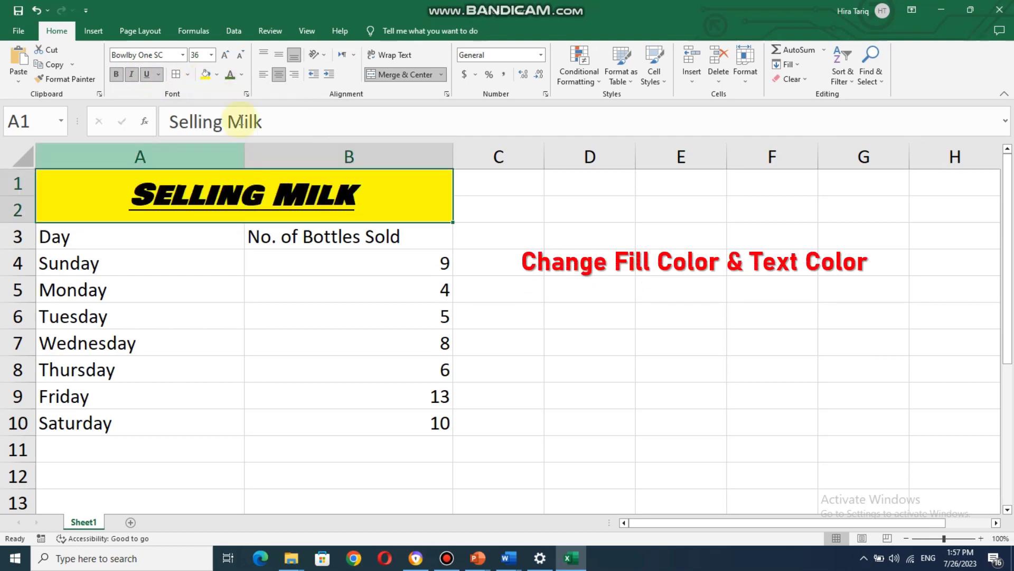
left_click(243, 78)
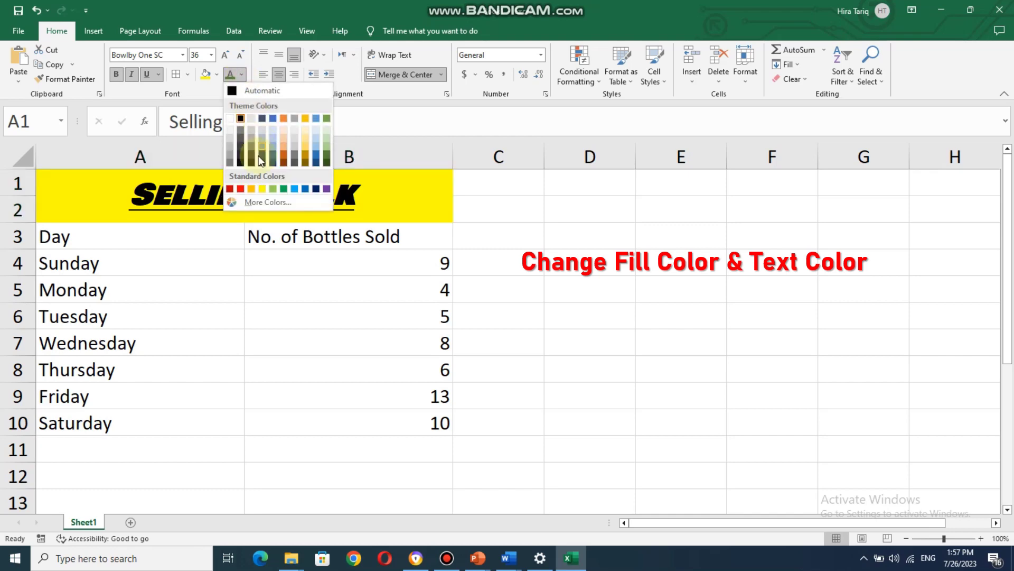
left_click(328, 190)
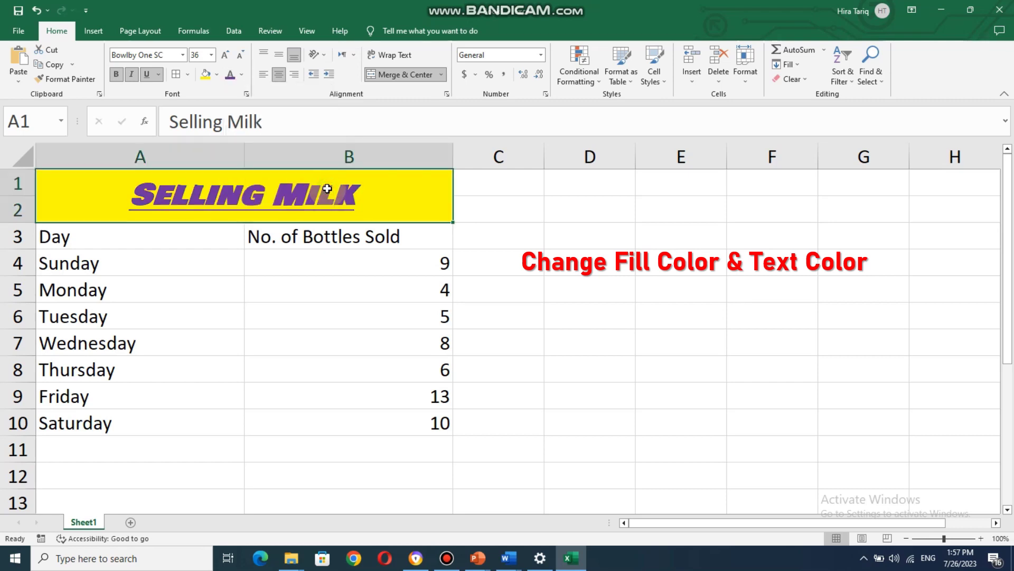
Center the A3:B3 headers, fill them orange and change their font colour
left_click(124, 231)
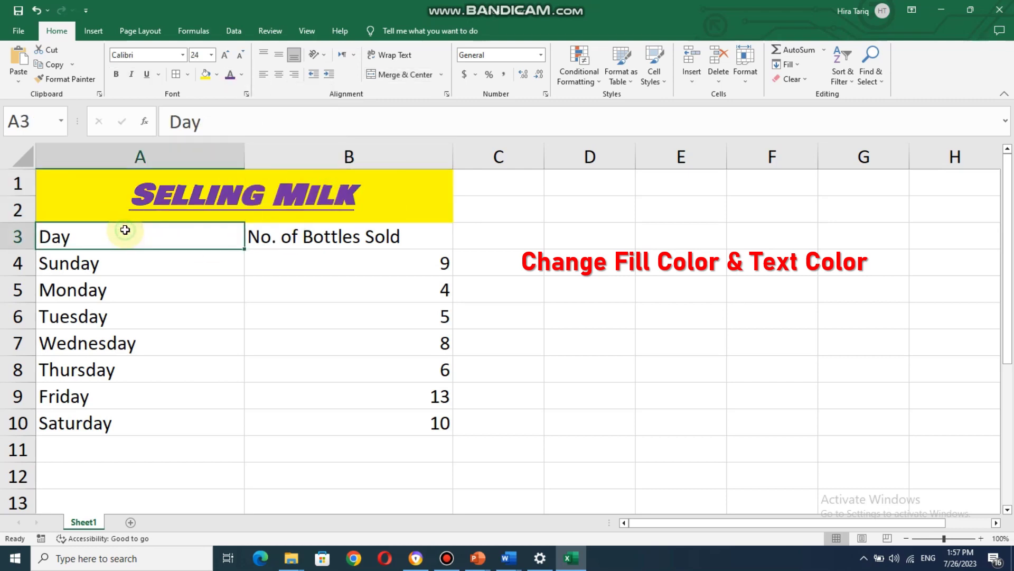
left_click_drag(114, 236, 290, 236)
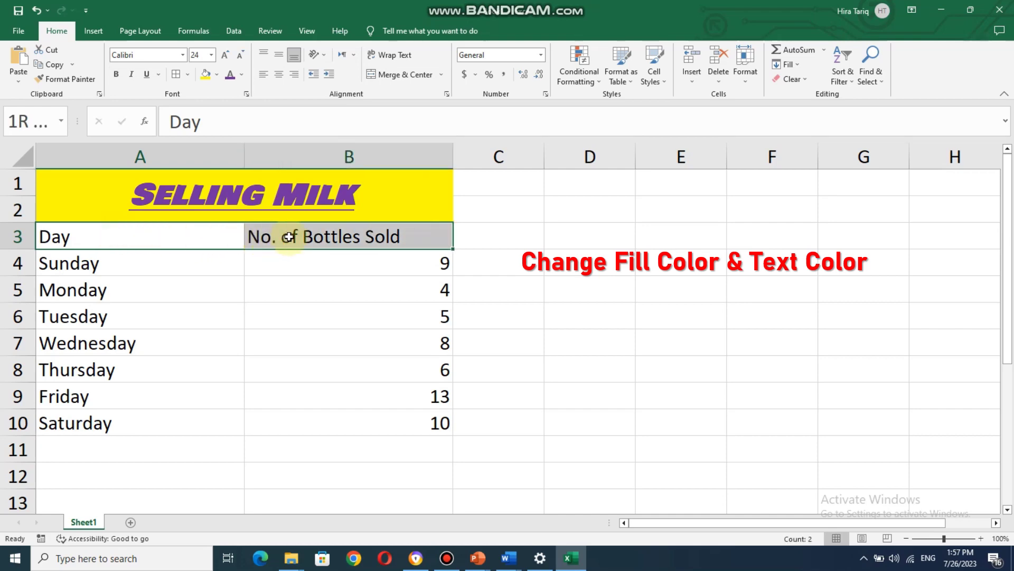
left_click(281, 76)
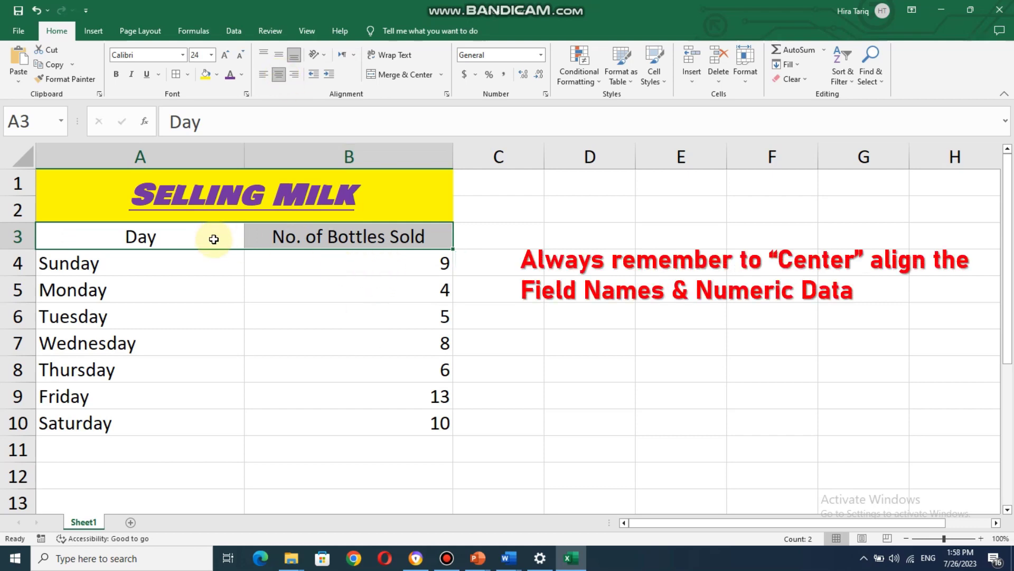
left_click(216, 75)
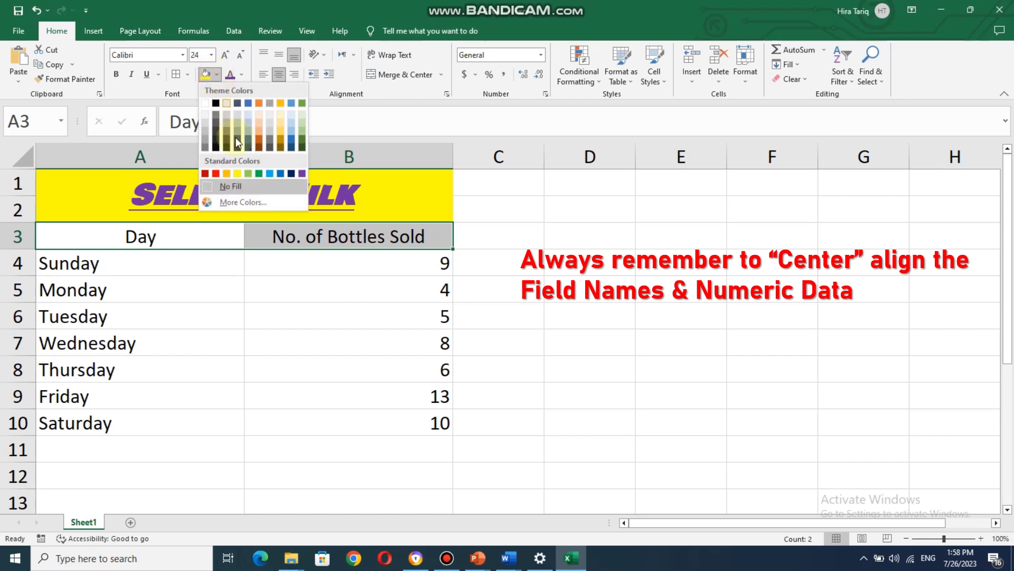
left_click(228, 173)
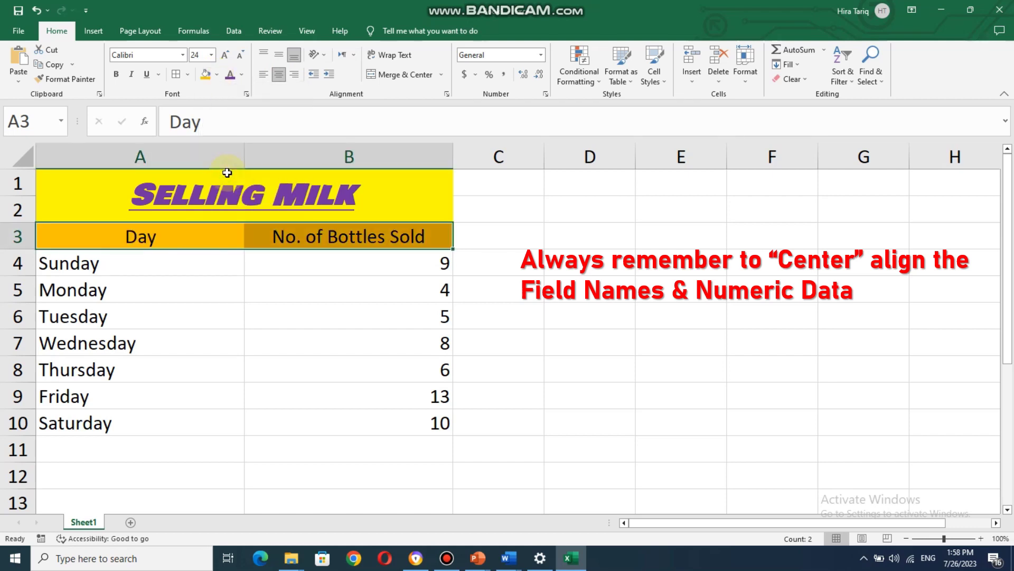
left_click(243, 77)
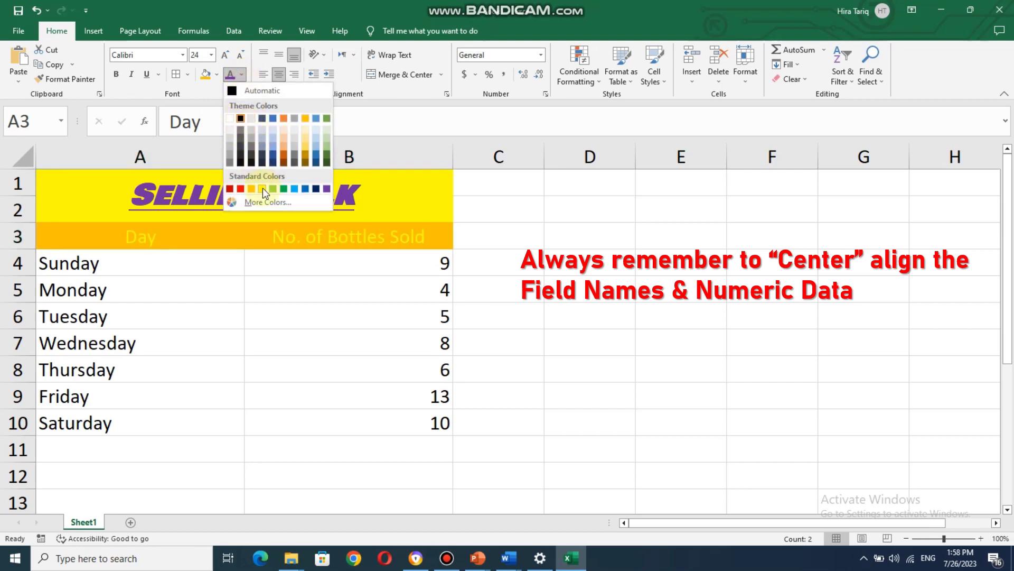
left_click(325, 164)
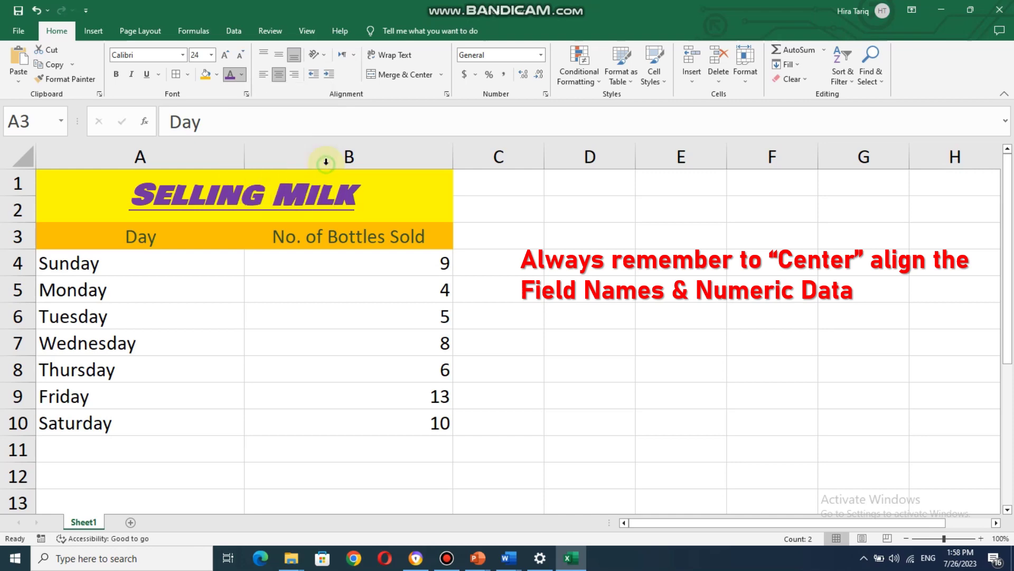
Set the headers to Bahnschrift SemiBold SemiCondensed, size 26, italic and underlined
left_click(182, 55)
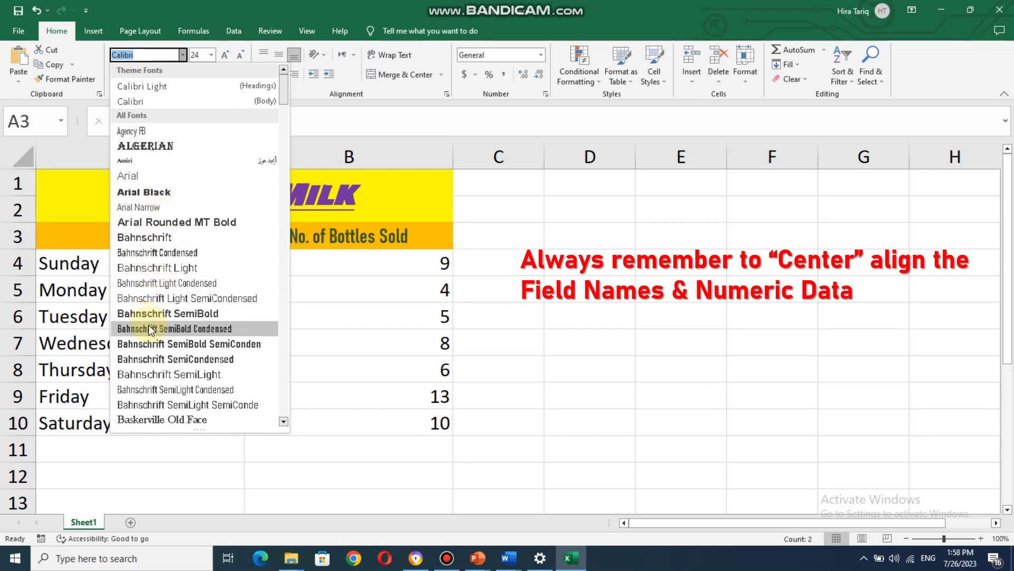
left_click(146, 342)
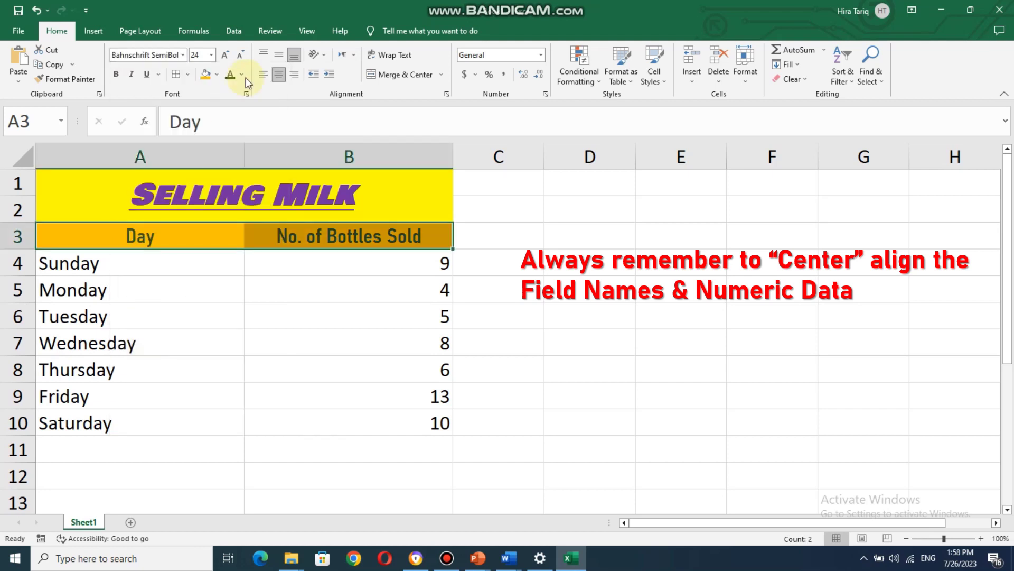
left_click(212, 55)
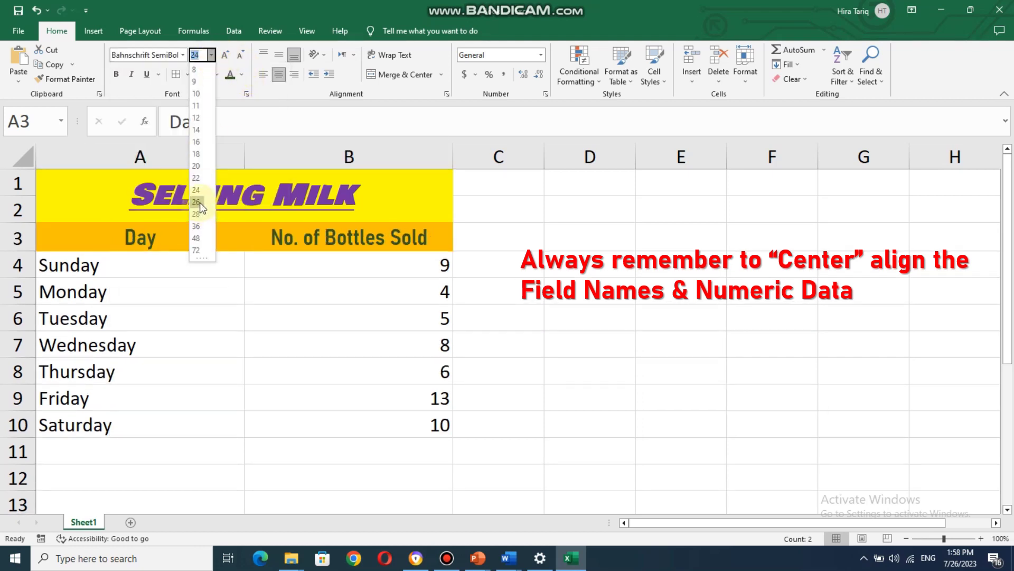
left_click(200, 202)
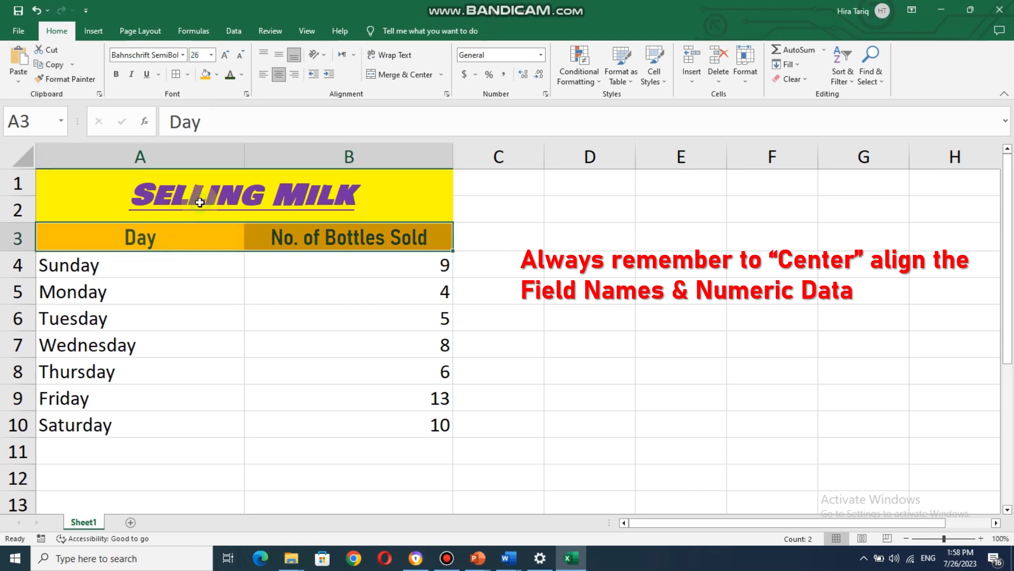
left_click(130, 75)
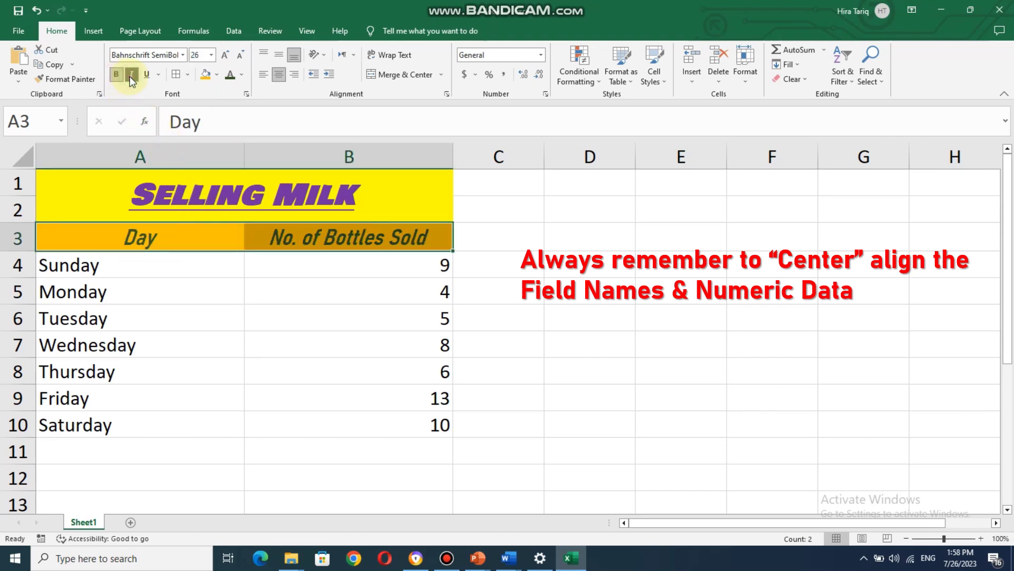
left_click(144, 76)
left_click(359, 341)
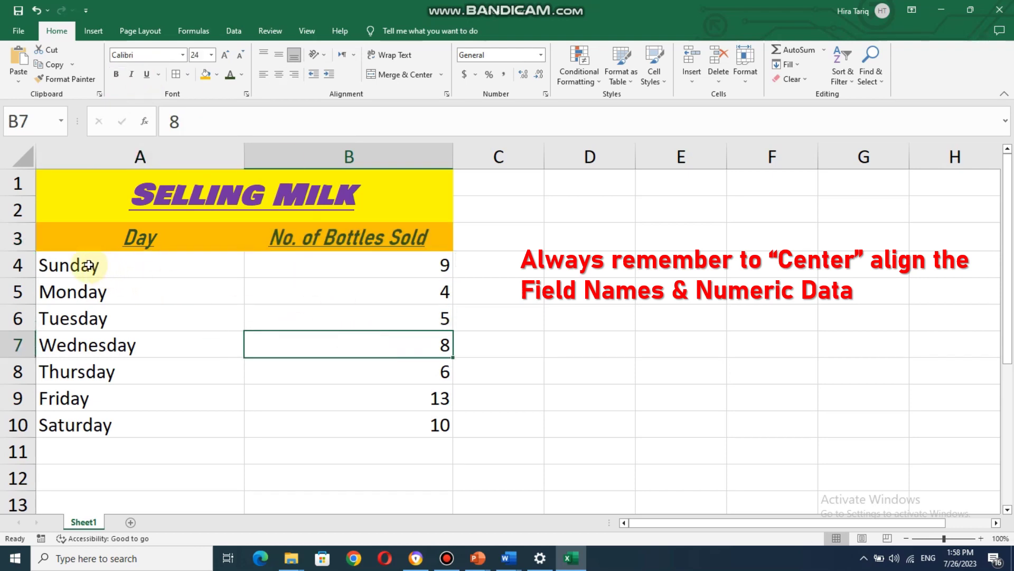
Center the bottle counts in B4:B10
left_click(415, 261)
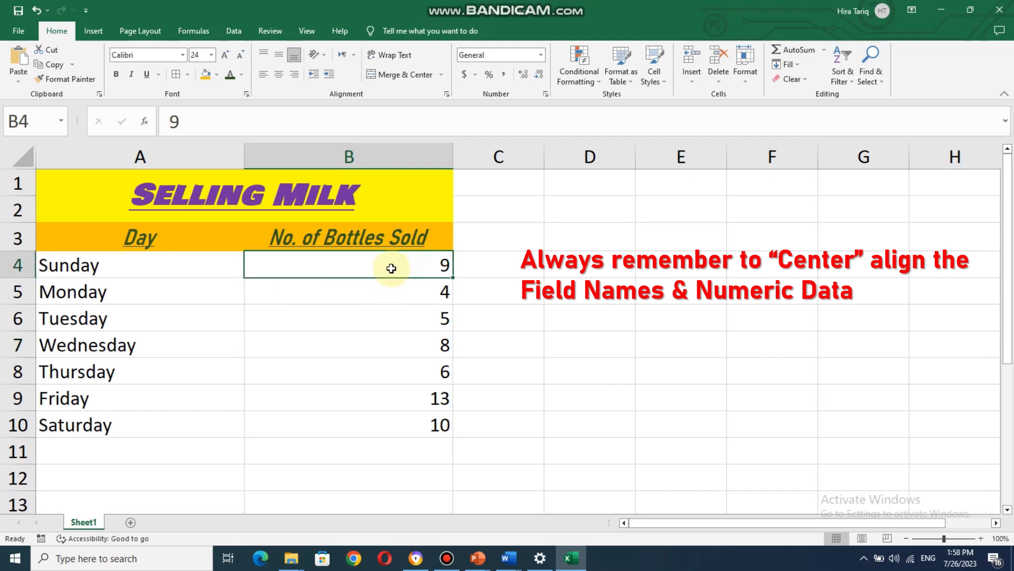
left_click_drag(389, 269, 390, 434)
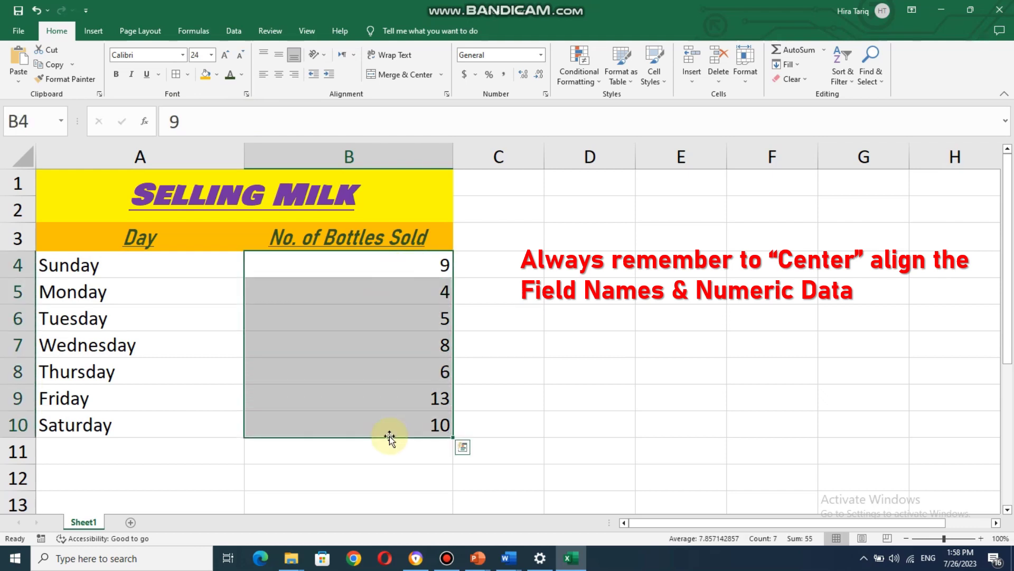
left_click(278, 78)
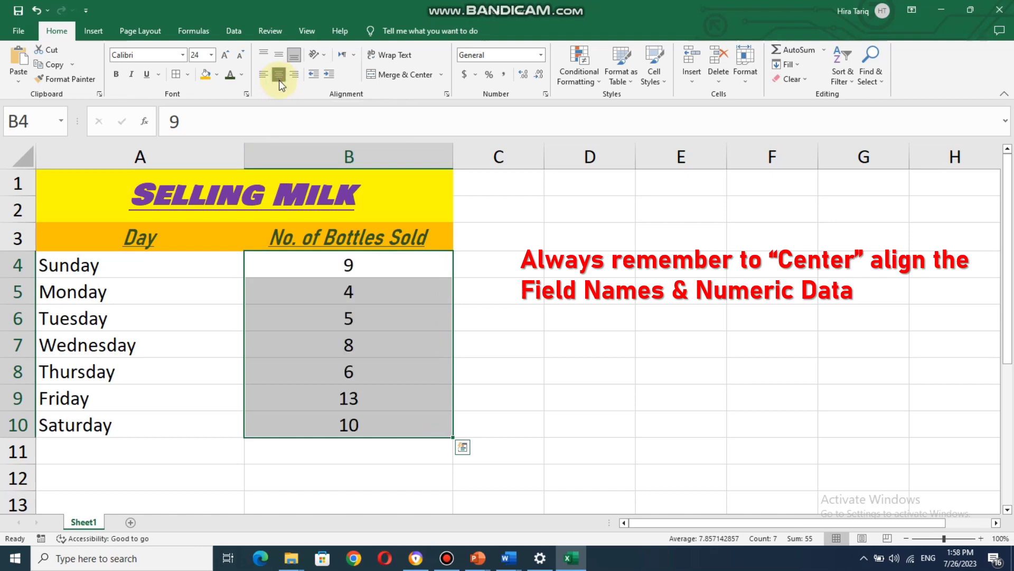
left_click(204, 470)
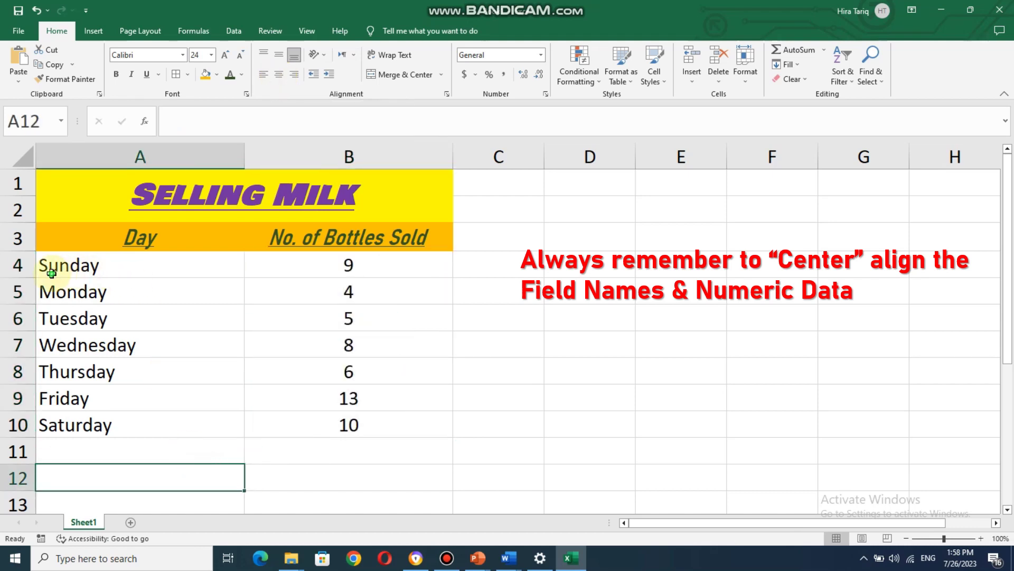
Give the data rows A4:B10 a light blue fill and red text
left_click_drag(51, 273, 316, 425)
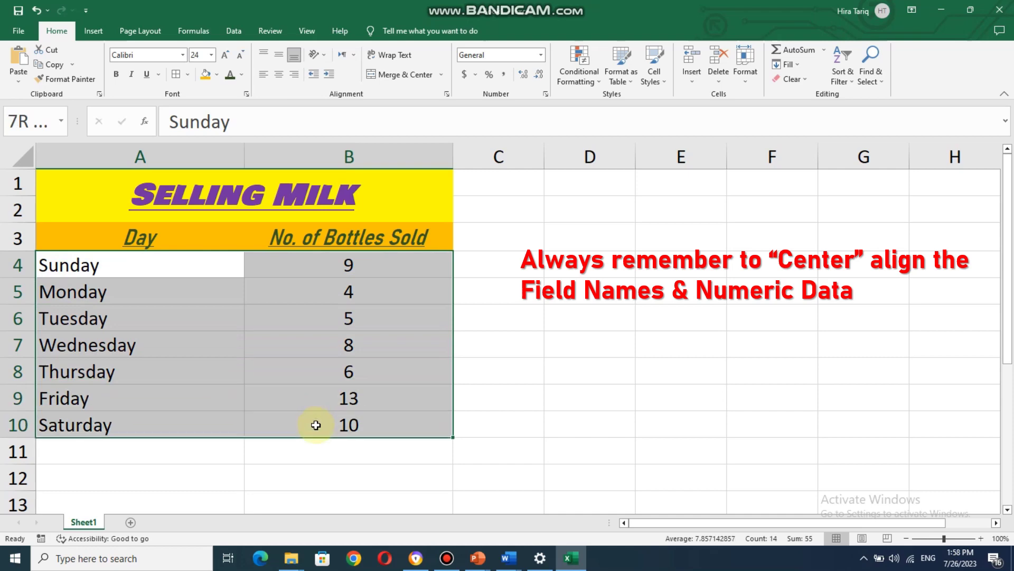
left_click(218, 73)
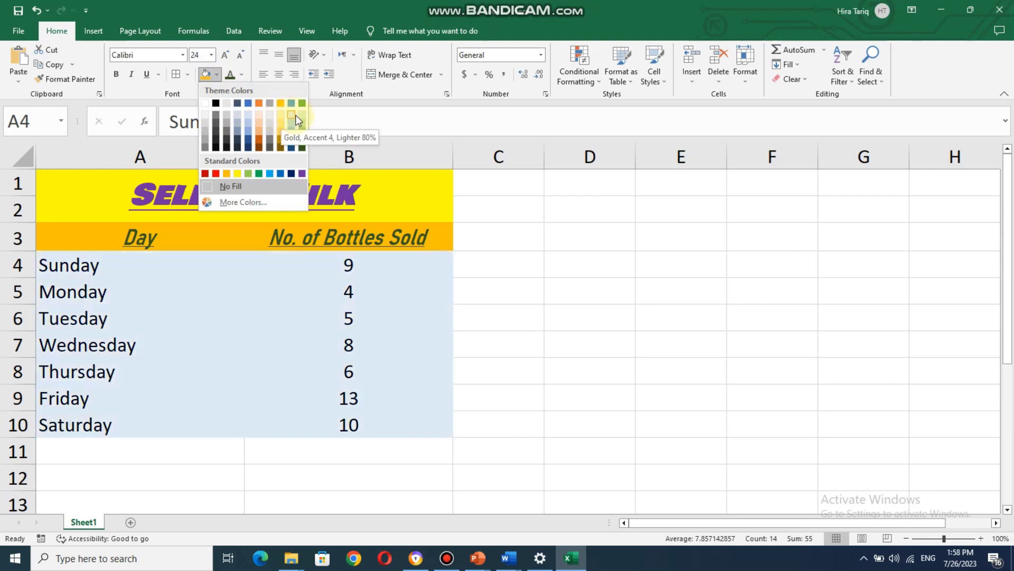
left_click(293, 113)
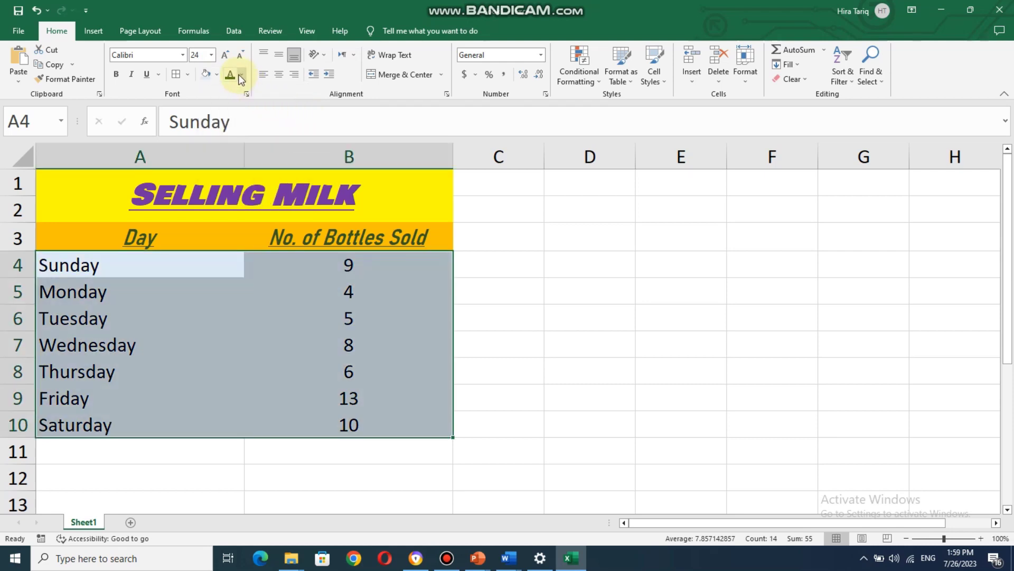
left_click(242, 79)
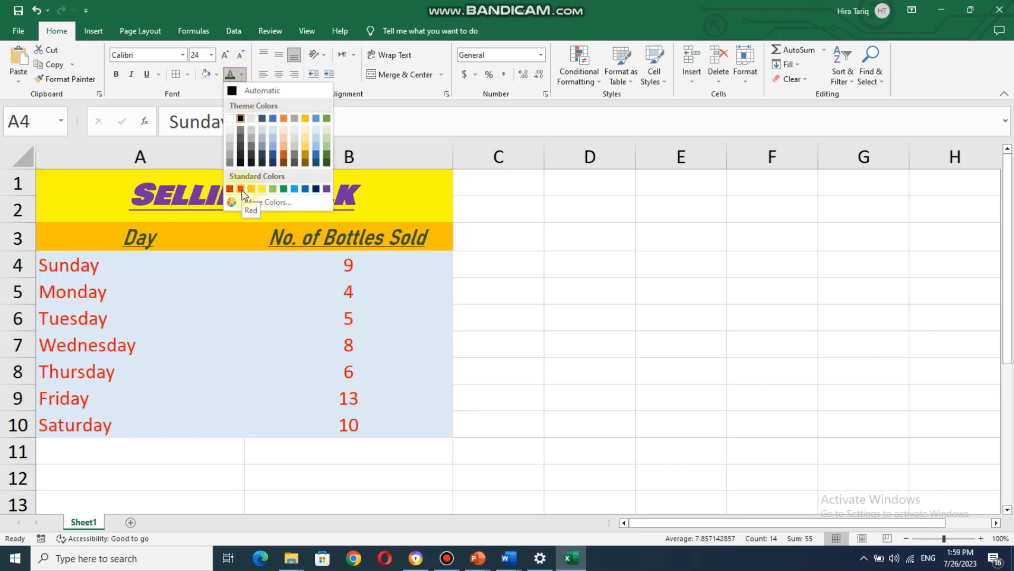
left_click(241, 189)
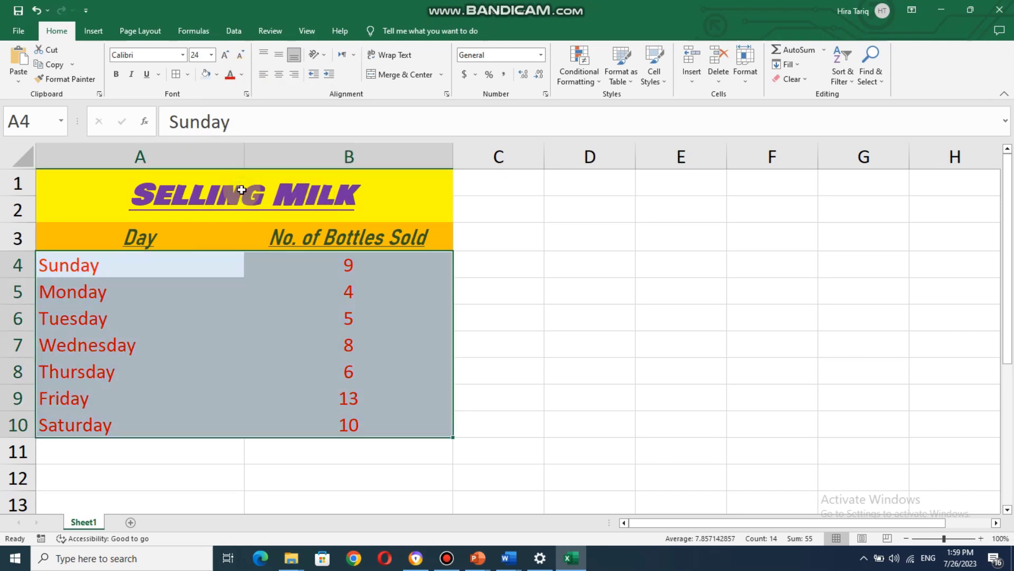
Set the data rows to bold Arial at size 26
left_click(182, 55)
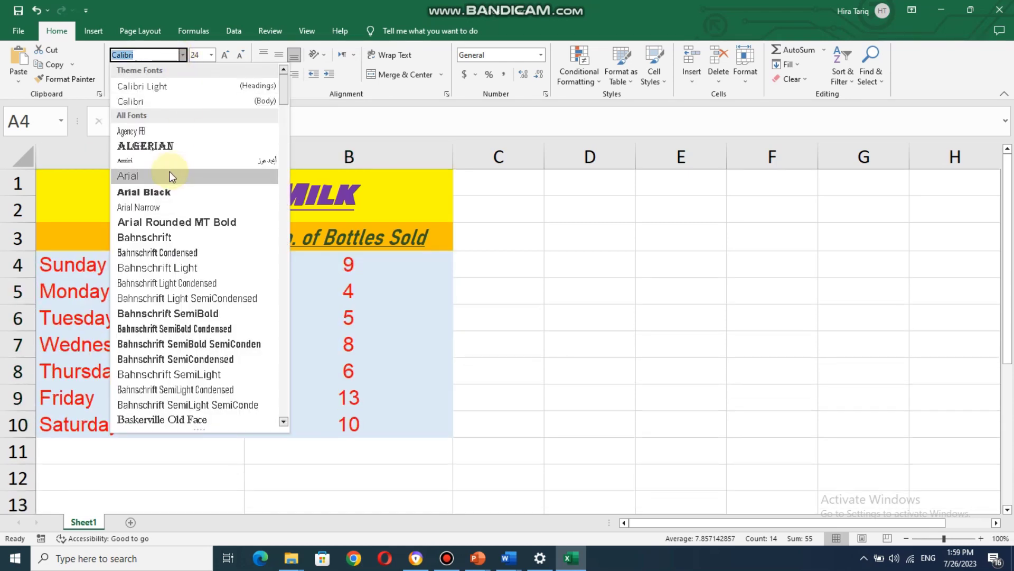
left_click(169, 174)
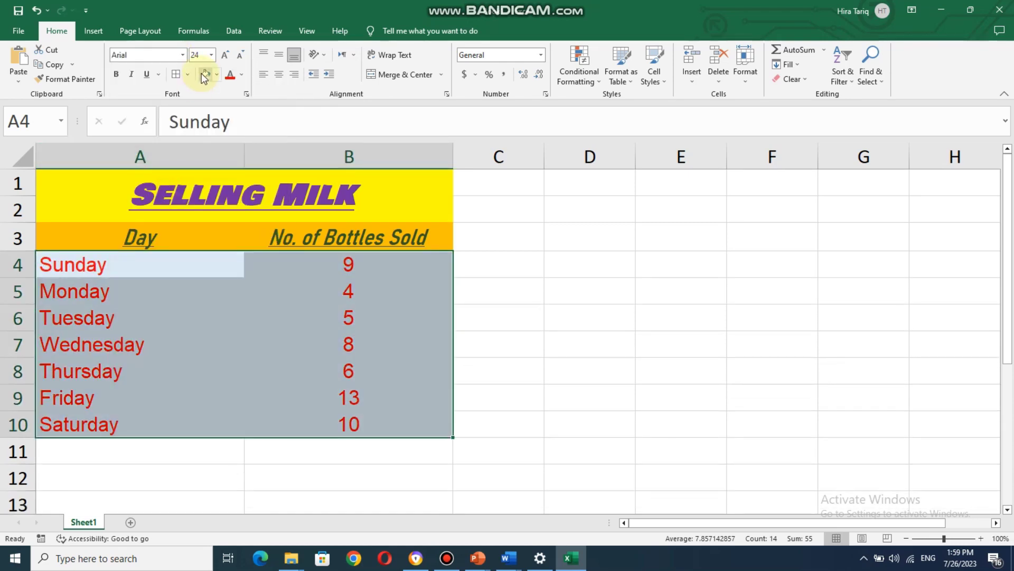
left_click(211, 55)
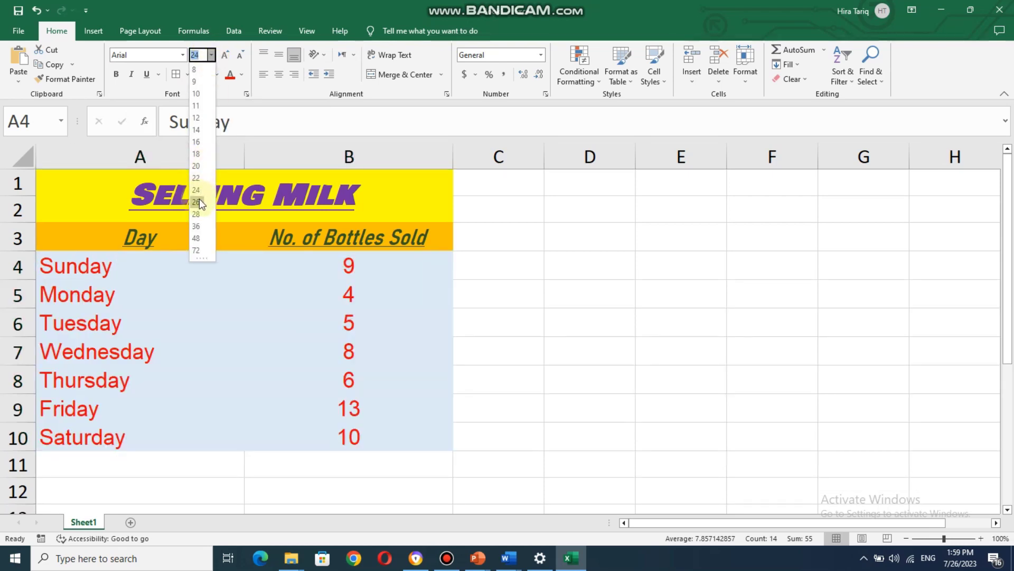
left_click(196, 202)
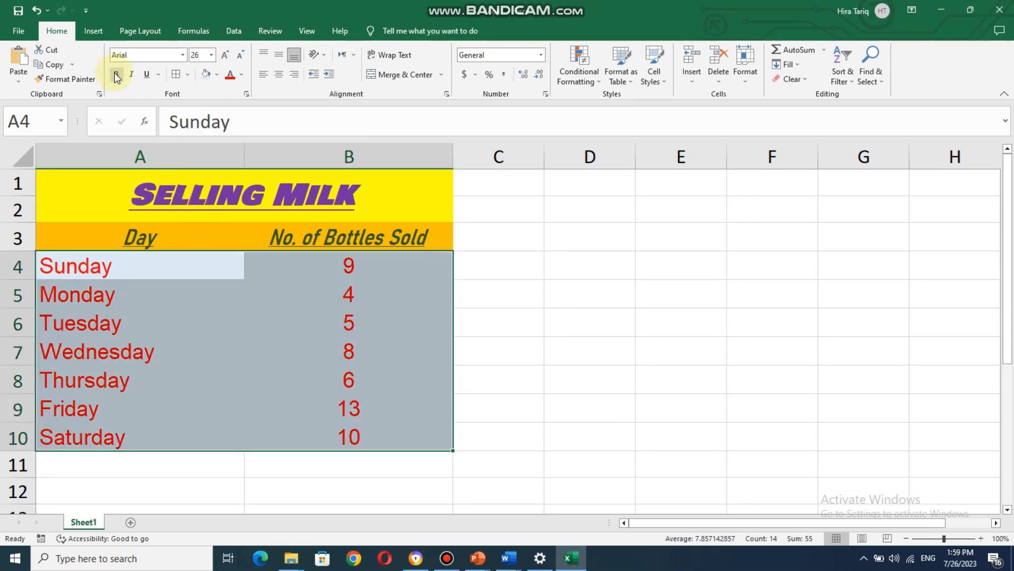
left_click(117, 75)
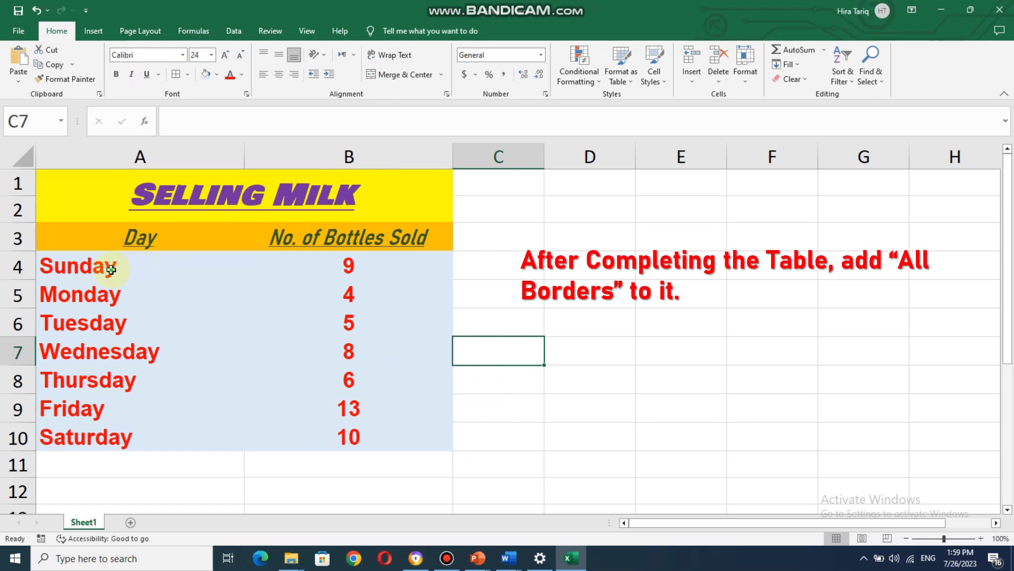
Apply All Borders to the whole table range A1:B10
left_click_drag(111, 270, 307, 427)
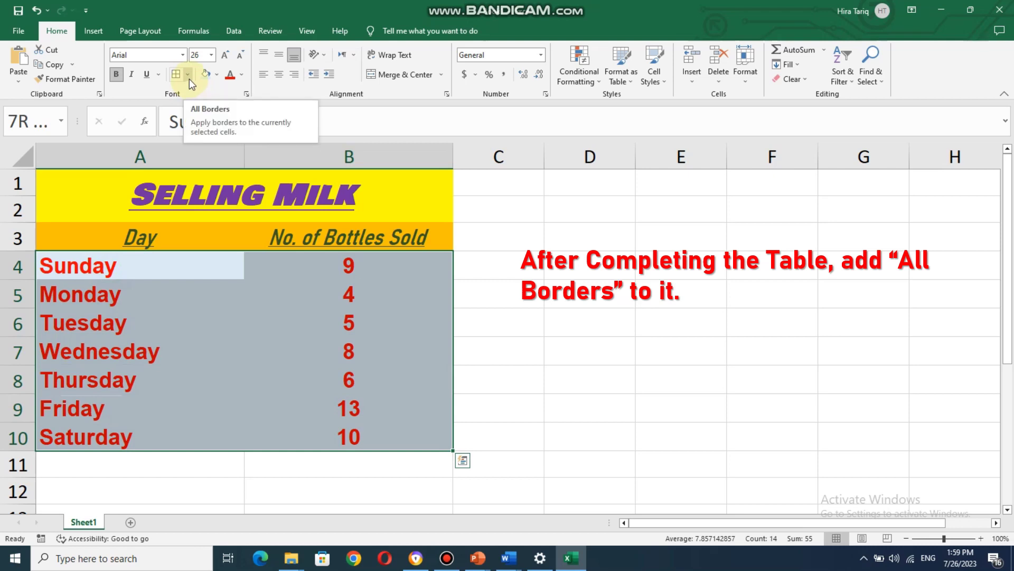
left_click(53, 191)
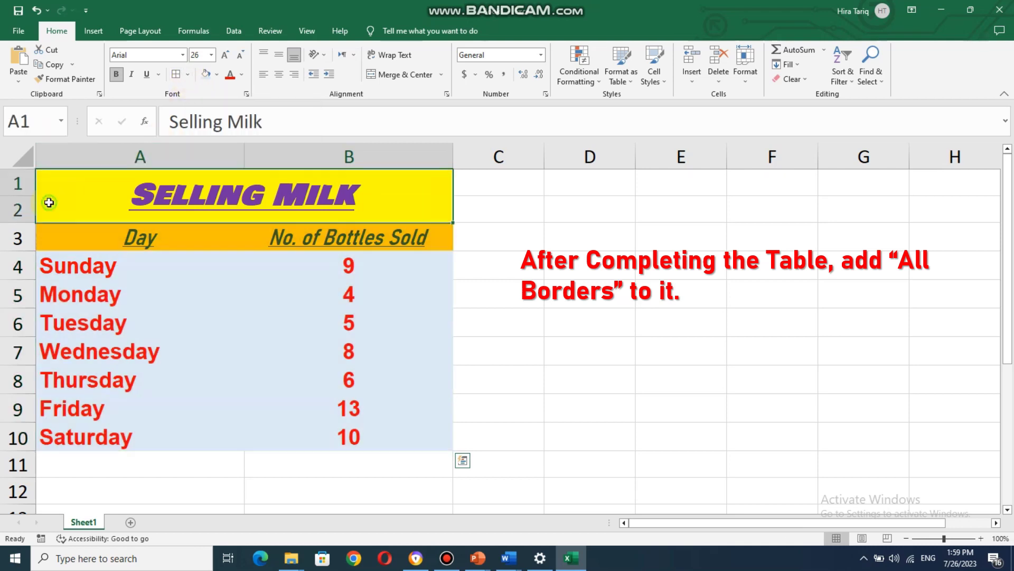
mouse_move(54, 189)
left_mouse_down()
mouse_move(359, 417)
mouse_move(359, 439)
left_mouse_up()
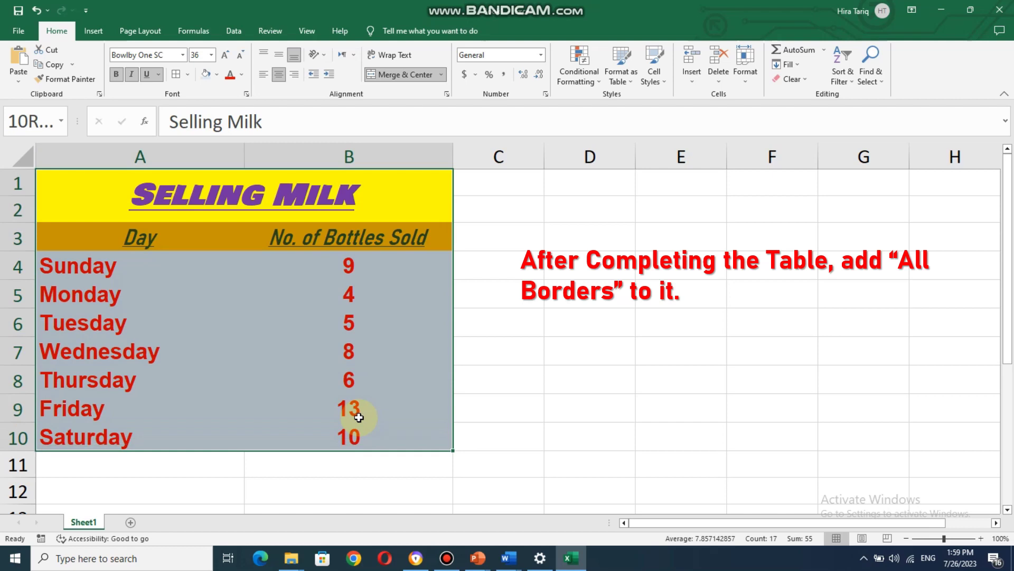
left_click(186, 75)
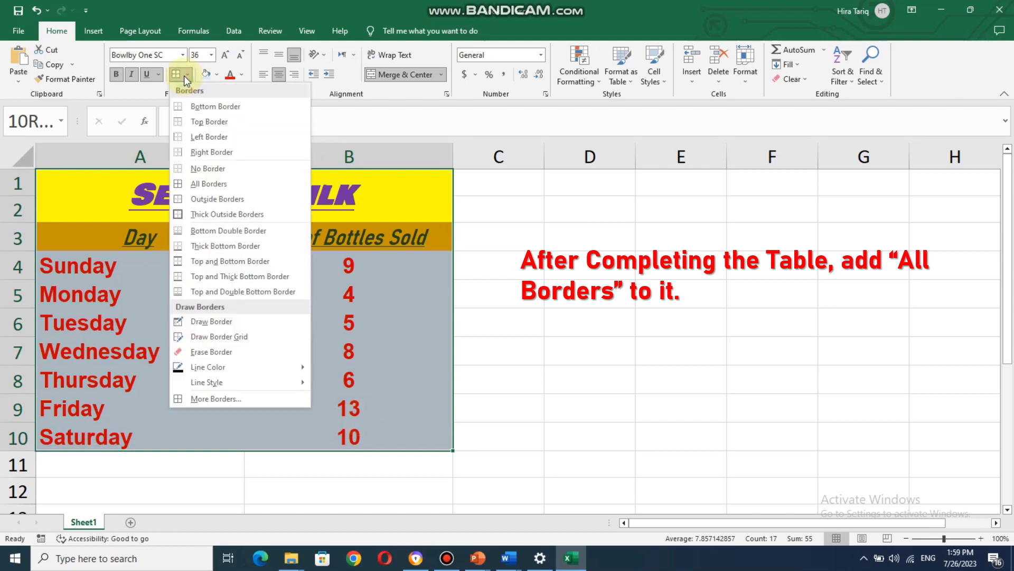
left_click(237, 188)
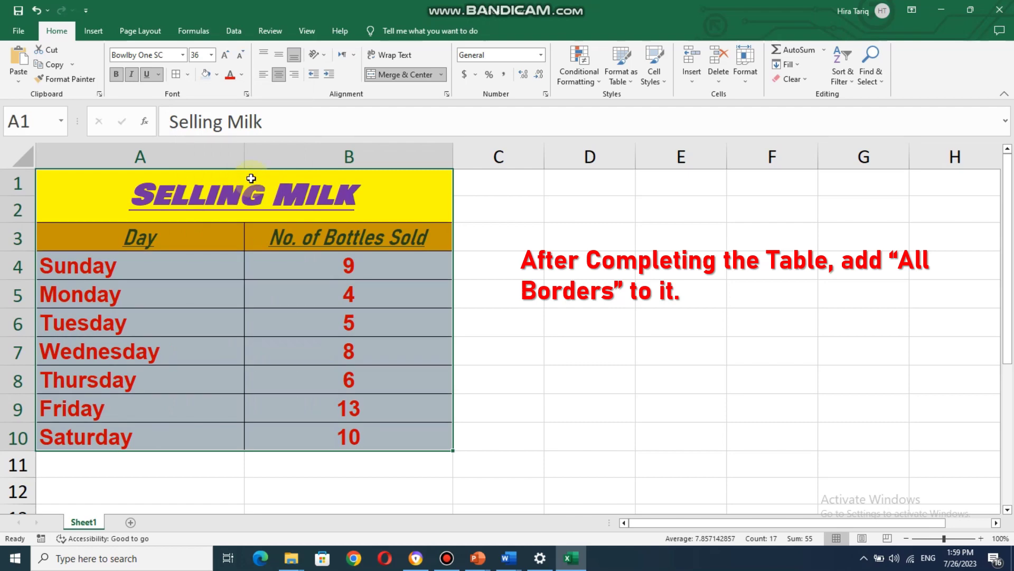
left_click(570, 385)
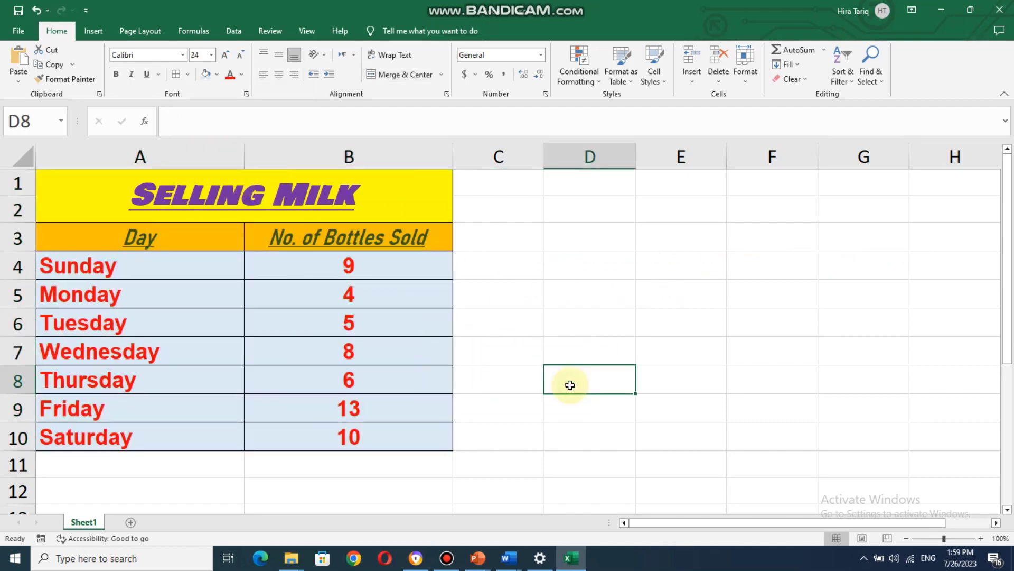